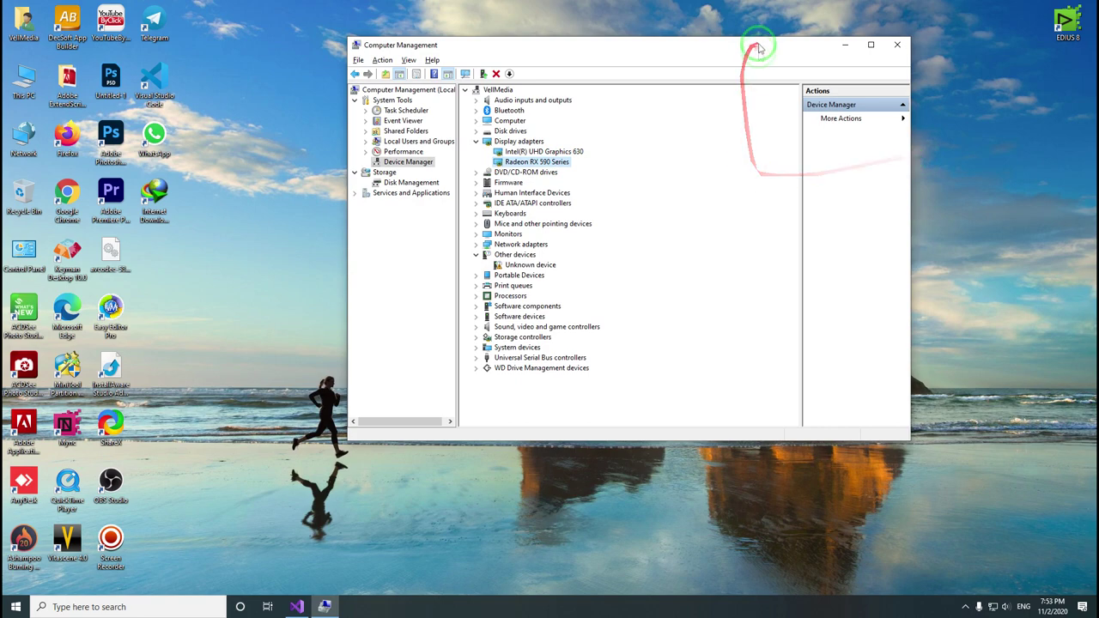
- Close Computer Management and open the Windows Graphics settings page from the desktop's display settings
left_click(897, 47)
right_click(578, 285)
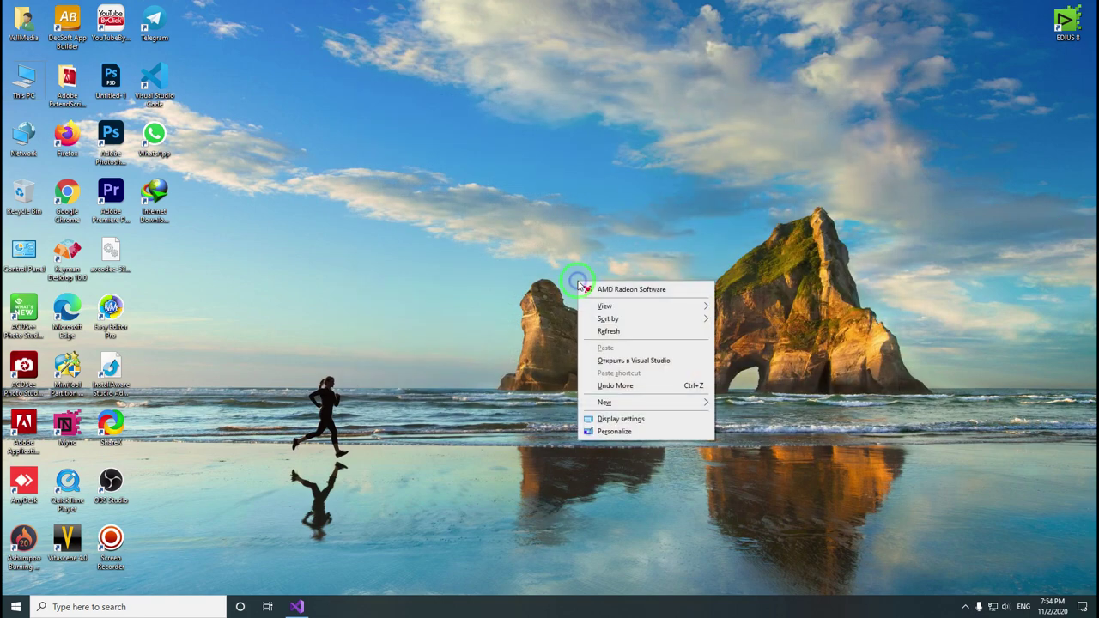
left_click(618, 419)
scroll(589, 529, "down", 5)
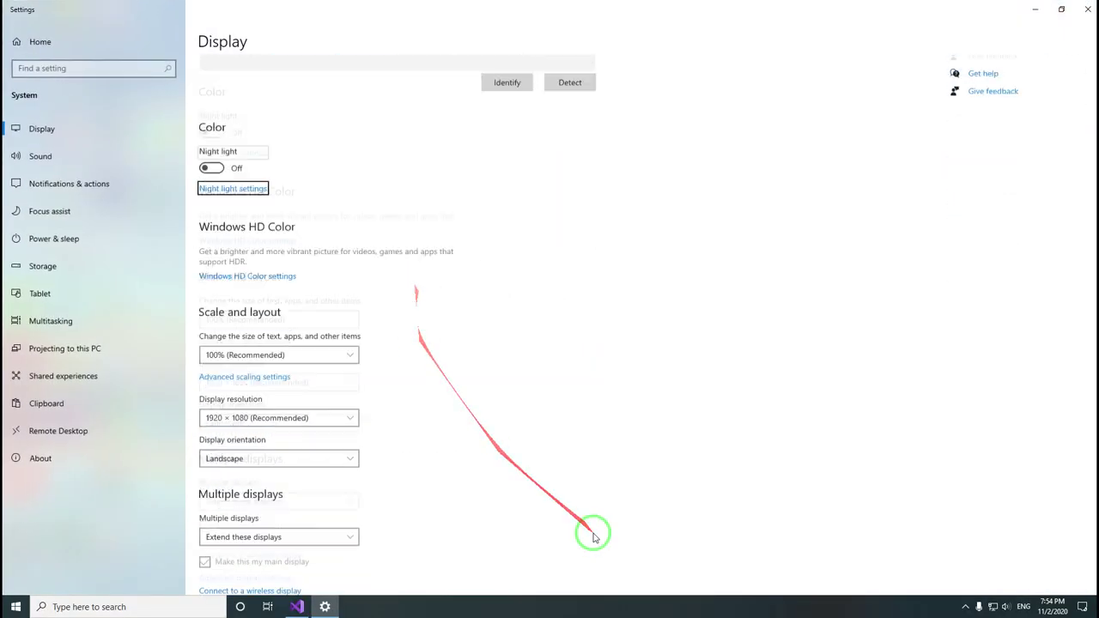
scroll(797, 348, "up", 5)
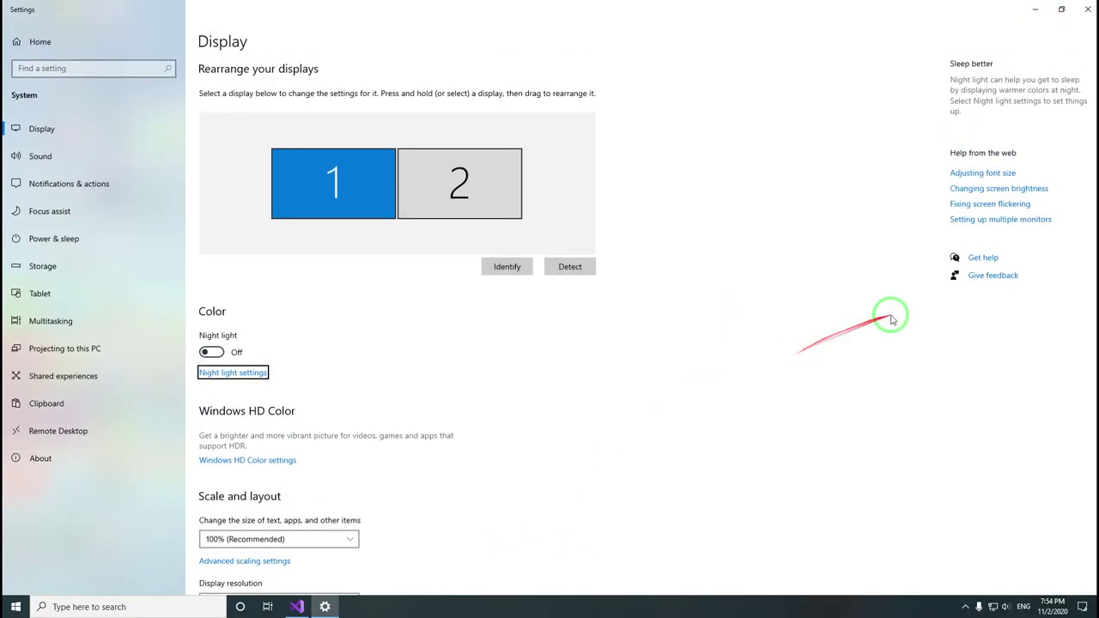
scroll(493, 442, "down", 5)
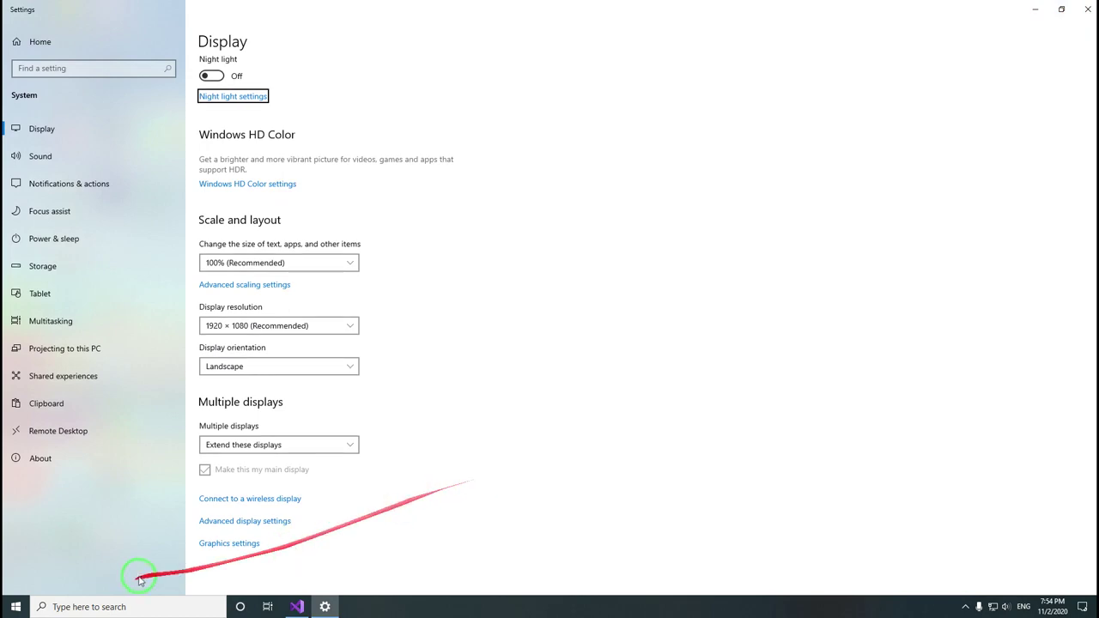
left_click(225, 545)
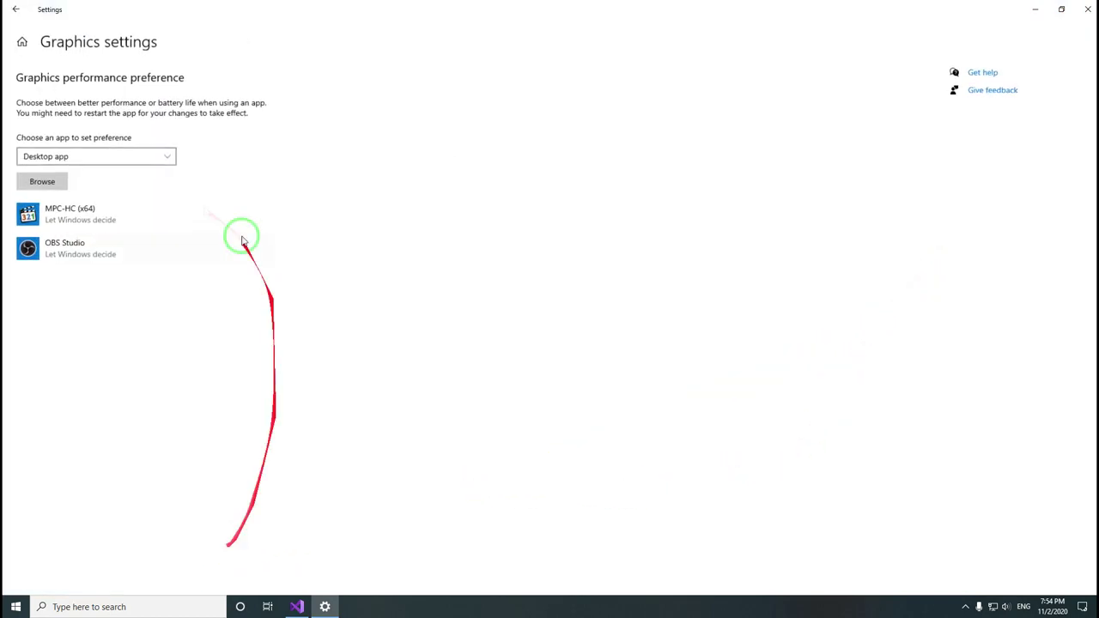
- Add the EDIUS application from C:\Program Files\Grass Valley\EDIUS 8 to the graphics performance preference list
left_click(53, 183)
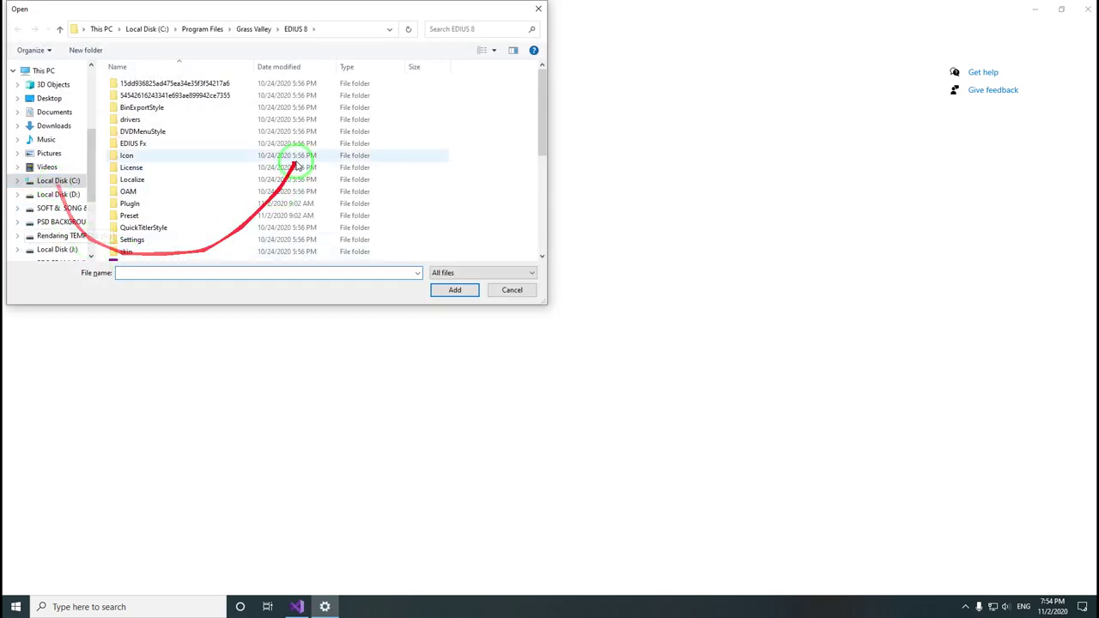
scroll(245, 216, "down", 5)
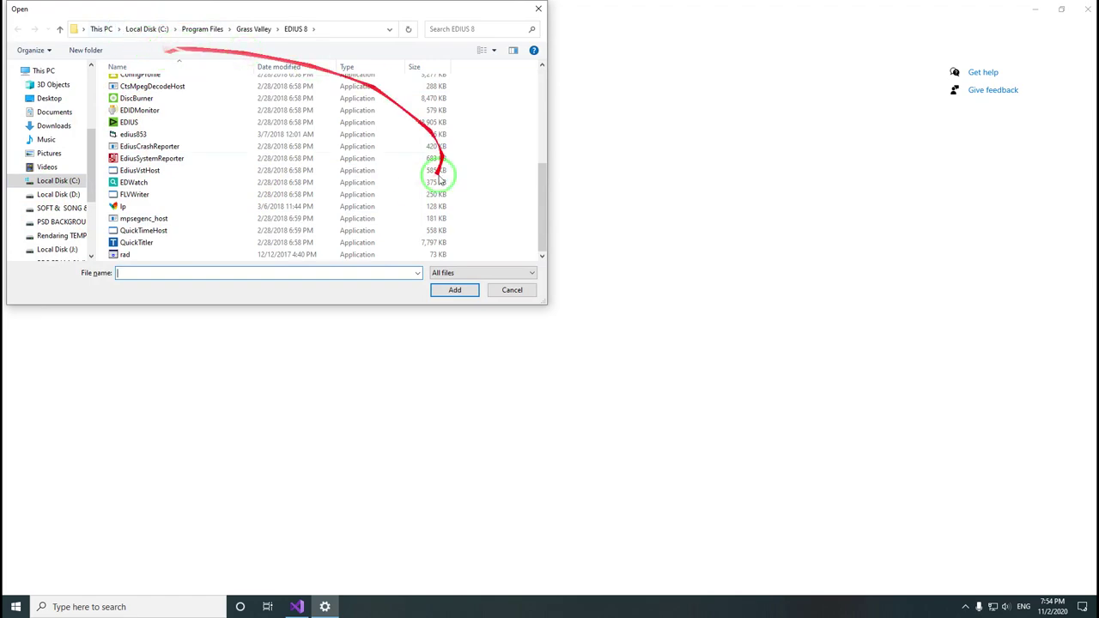
left_click(146, 122)
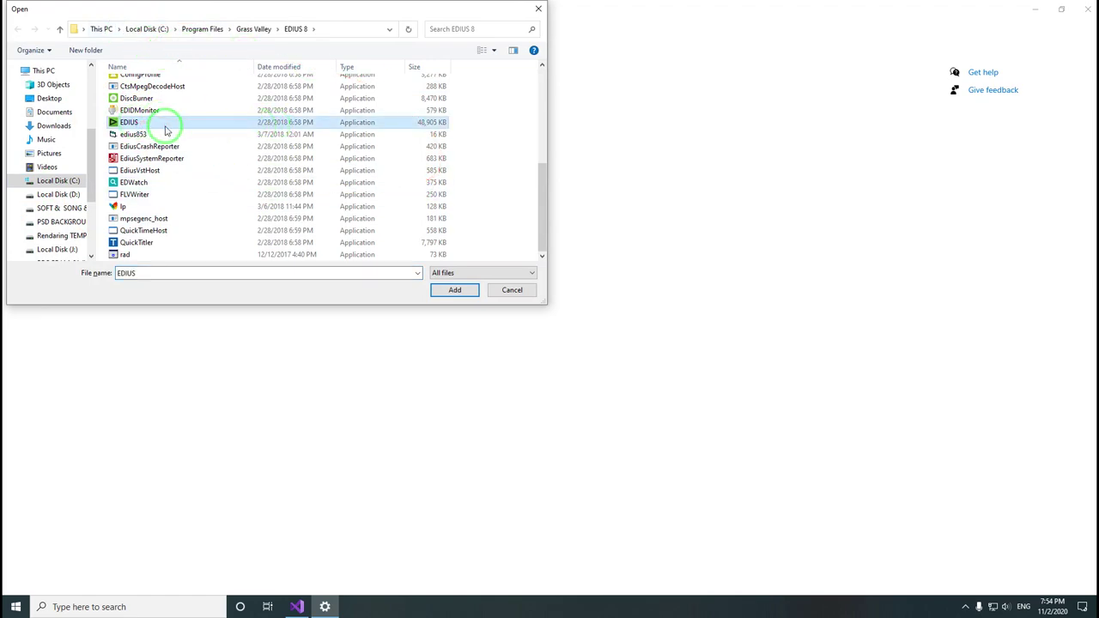
double_click(166, 129)
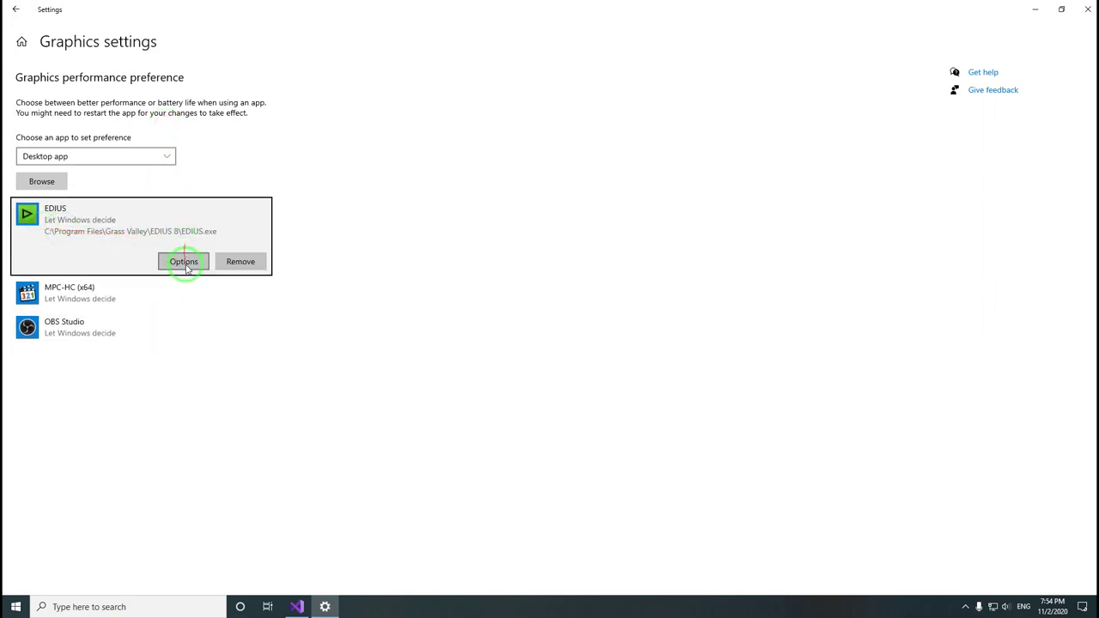
- Set the graphics preference for EDIUS to High performance (Radeon RX 590 Series) and save it
left_click(184, 262)
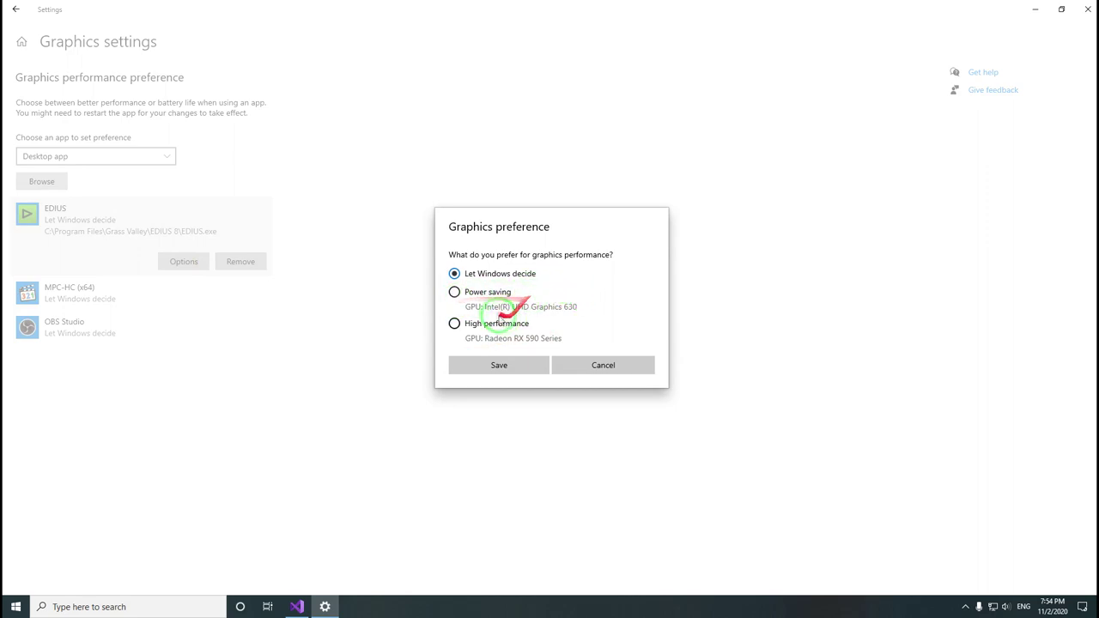
left_click(475, 304)
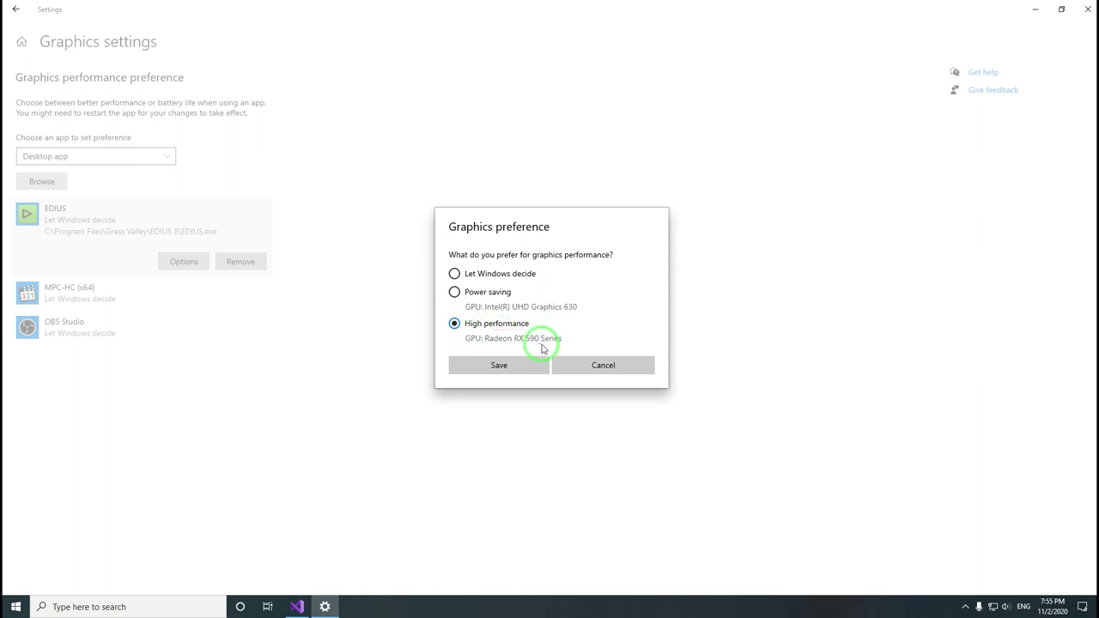
left_click(508, 368)
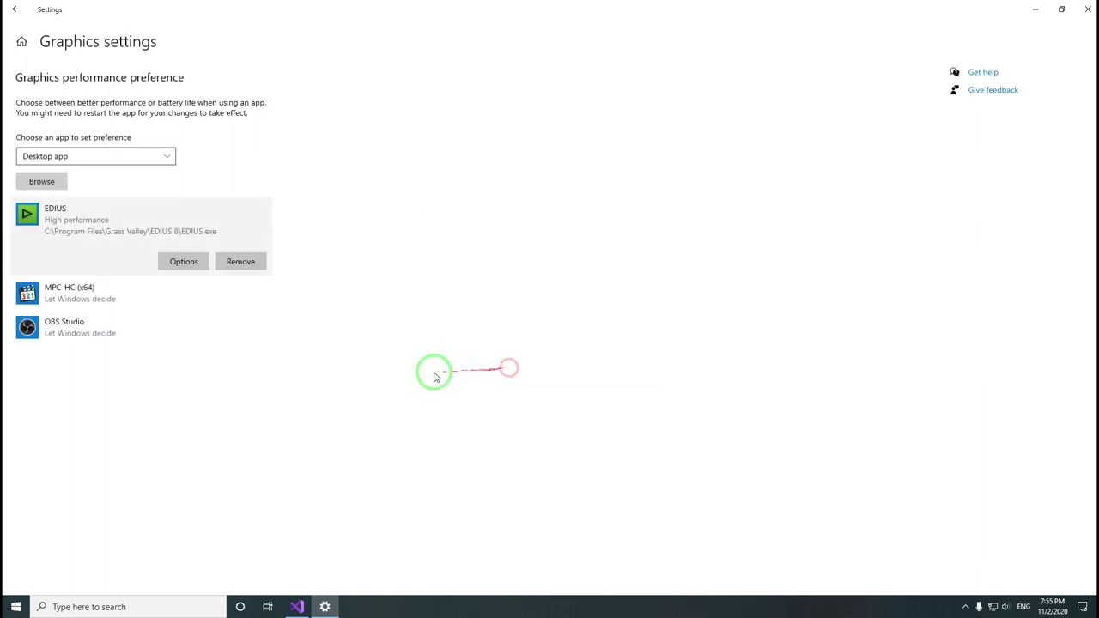
- Minimize Settings, launch EDIUS 8 and create a new project with the HD 1920x1080 50p 16:9 8bit preset
left_click(1034, 10)
double_click(1066, 20)
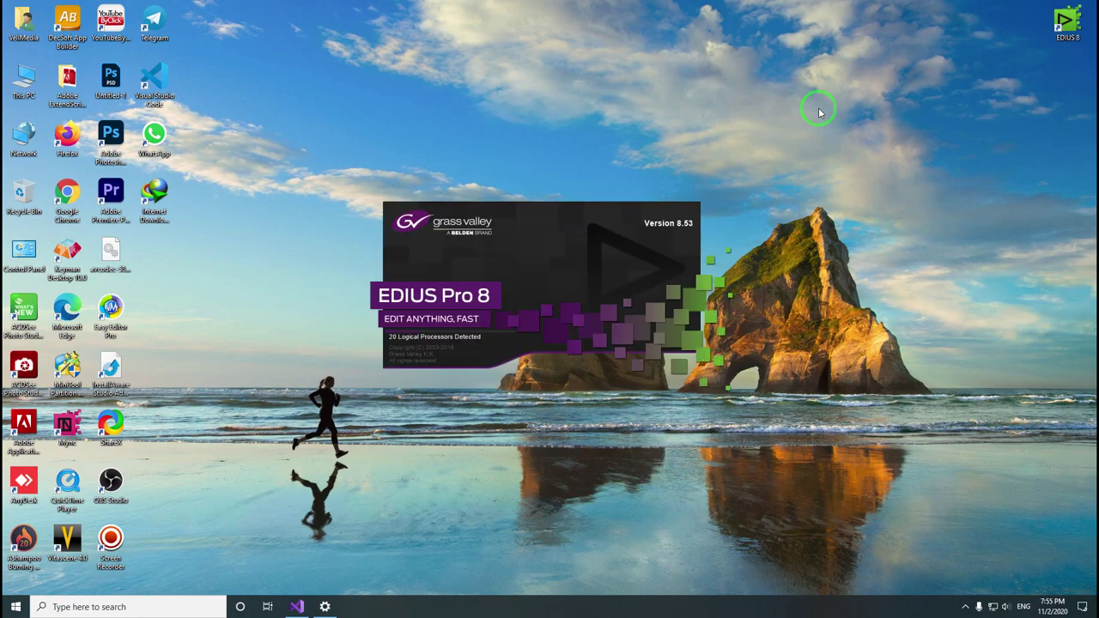
left_click(596, 338)
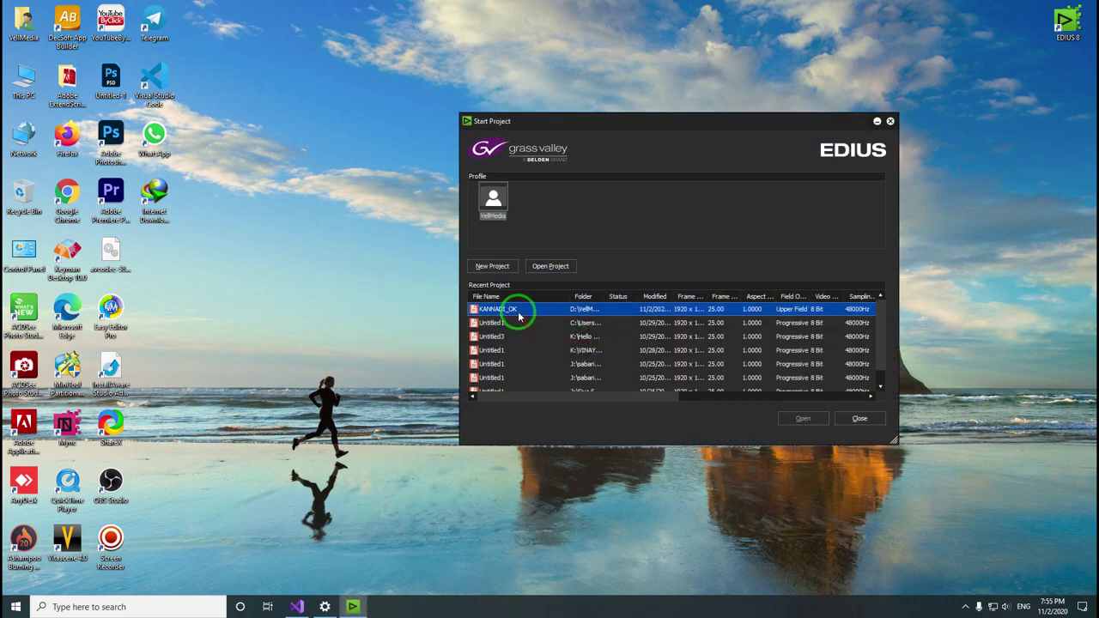
left_click(500, 265)
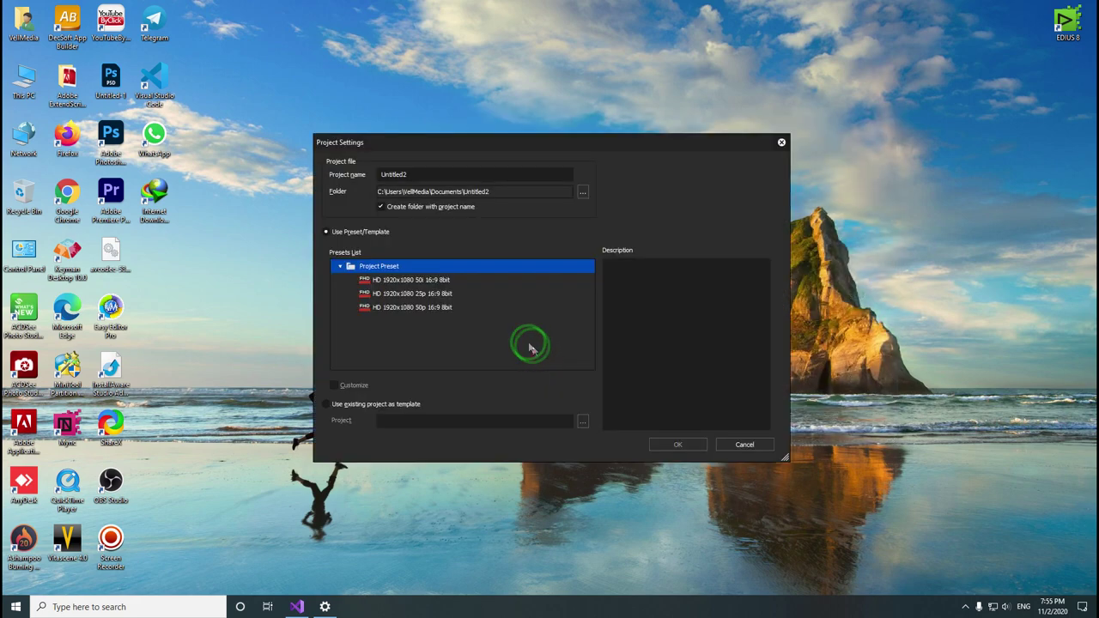
double_click(454, 309)
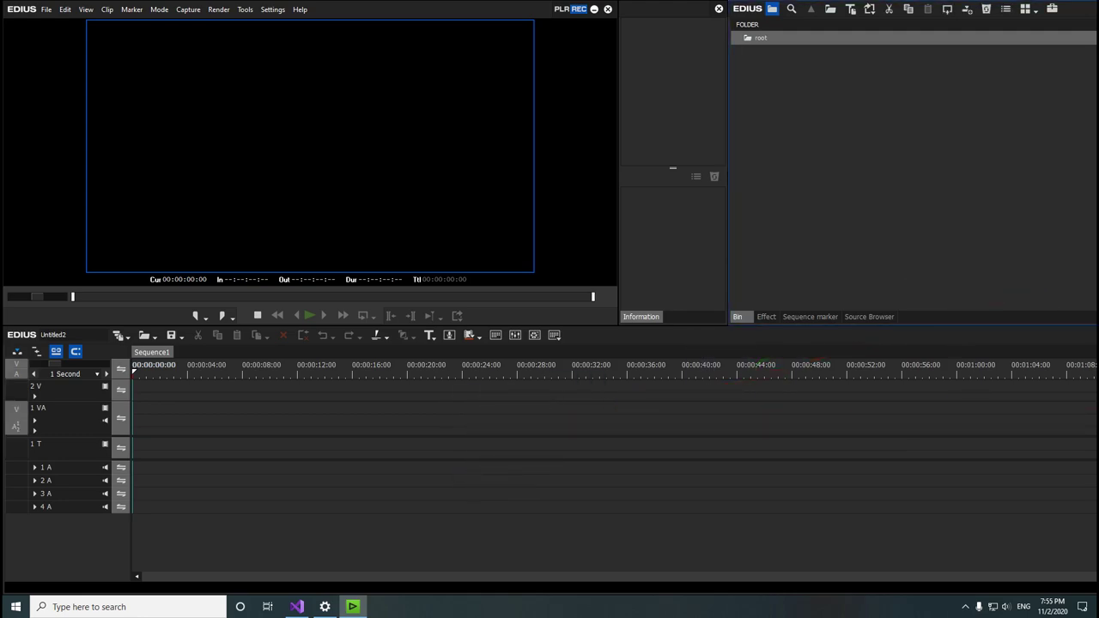
- Place the video clips, beginning with 00000, one after another on the 1 VA track from the sequence start
left_click_drag(1040, 246, 441, 421)
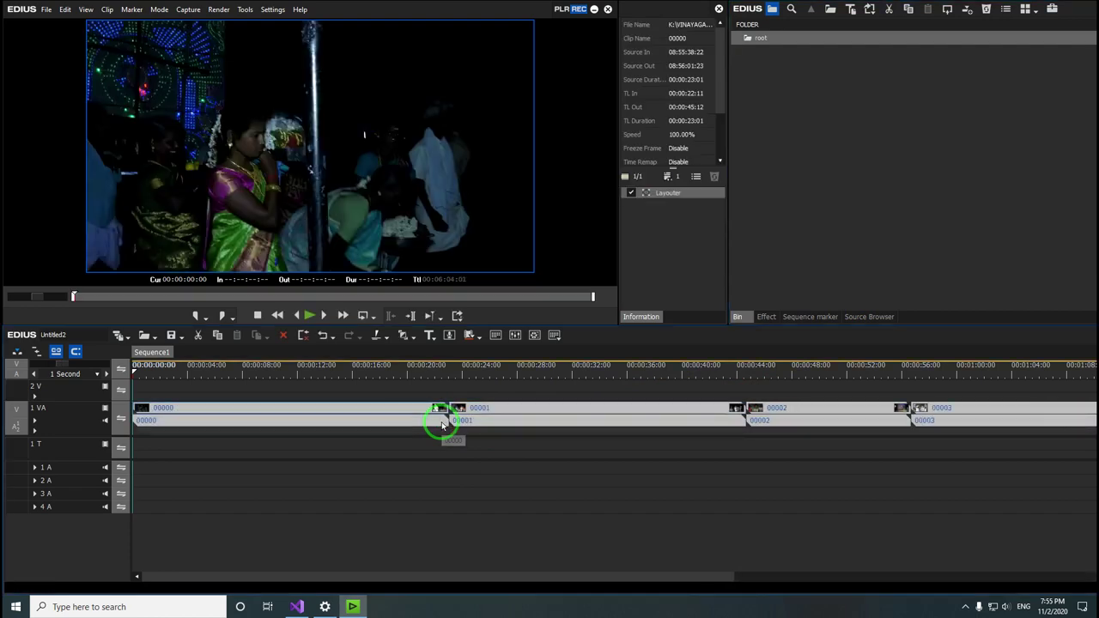
key("ctrl+minus")
key("ctrl+minus")
- Remove the last clips on the 1 VA track so the sequence ends at about 00:05:03:24
left_click_drag(679, 367, 450, 425)
left_click_drag(450, 373, 435, 381)
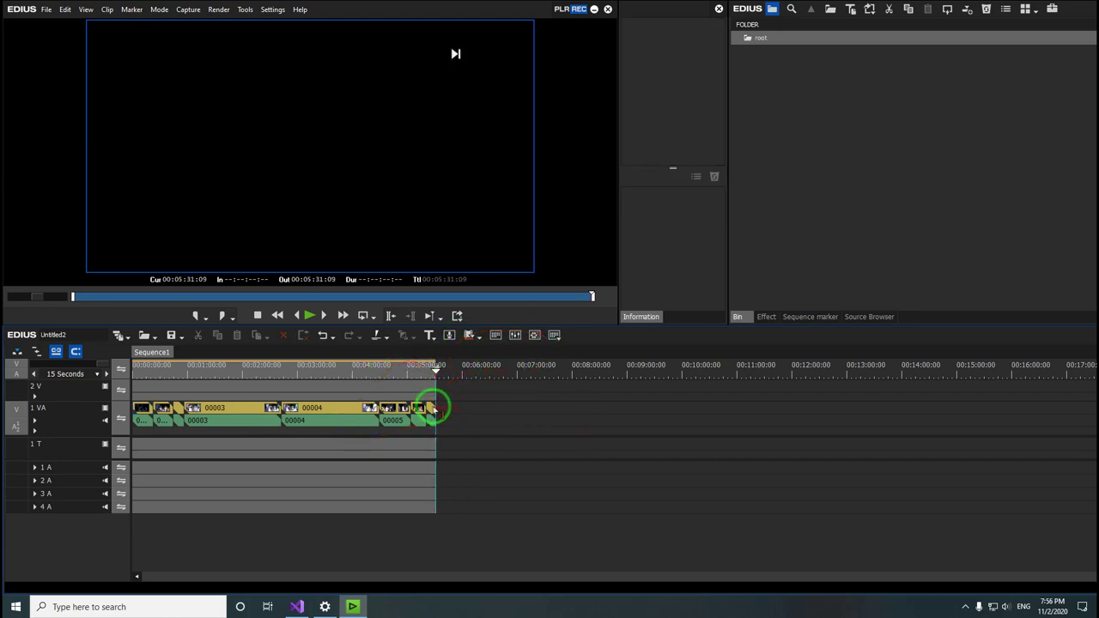
left_click_drag(435, 410, 412, 380)
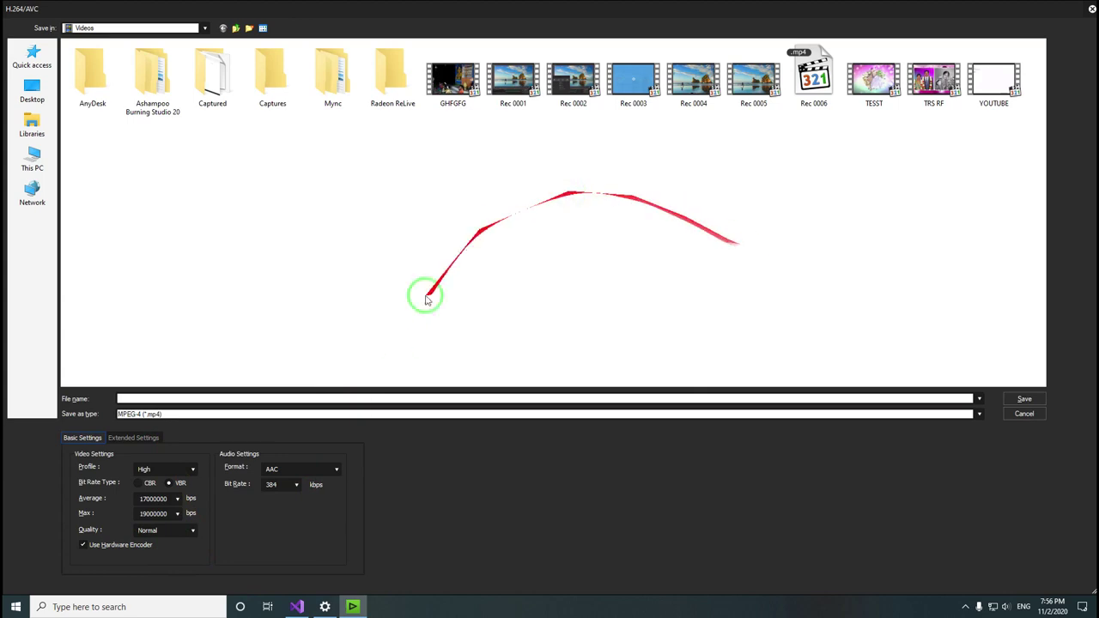
- Export the sequence as an H.264/AVC MPEG-4 file named GPUtest in the Videos folder with the hardware encoder enabled
left_click(380, 398)
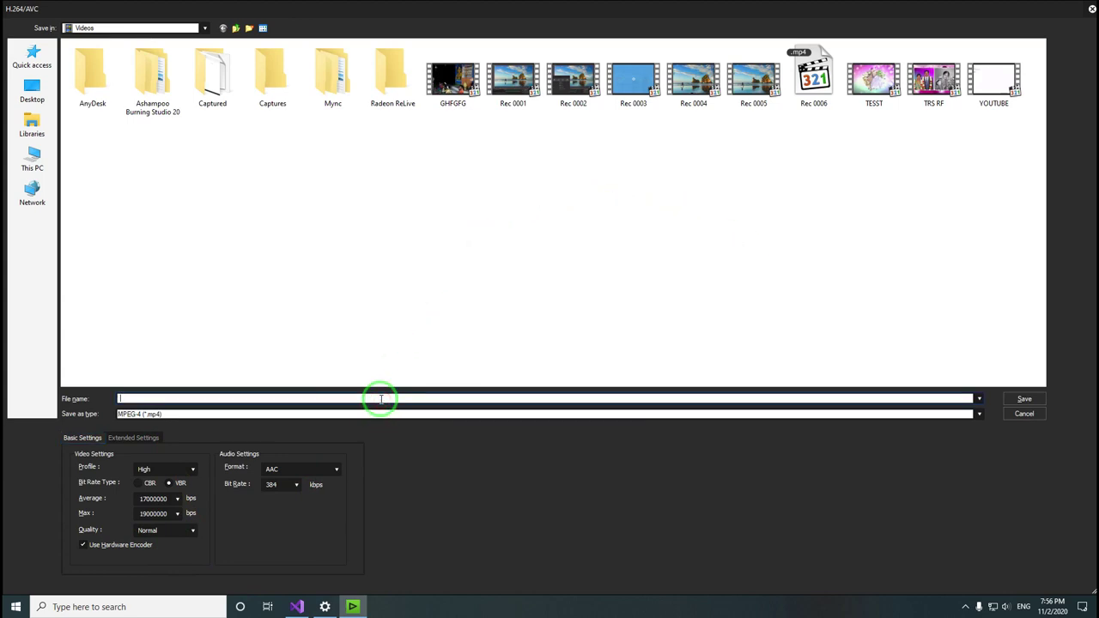
type("TE")
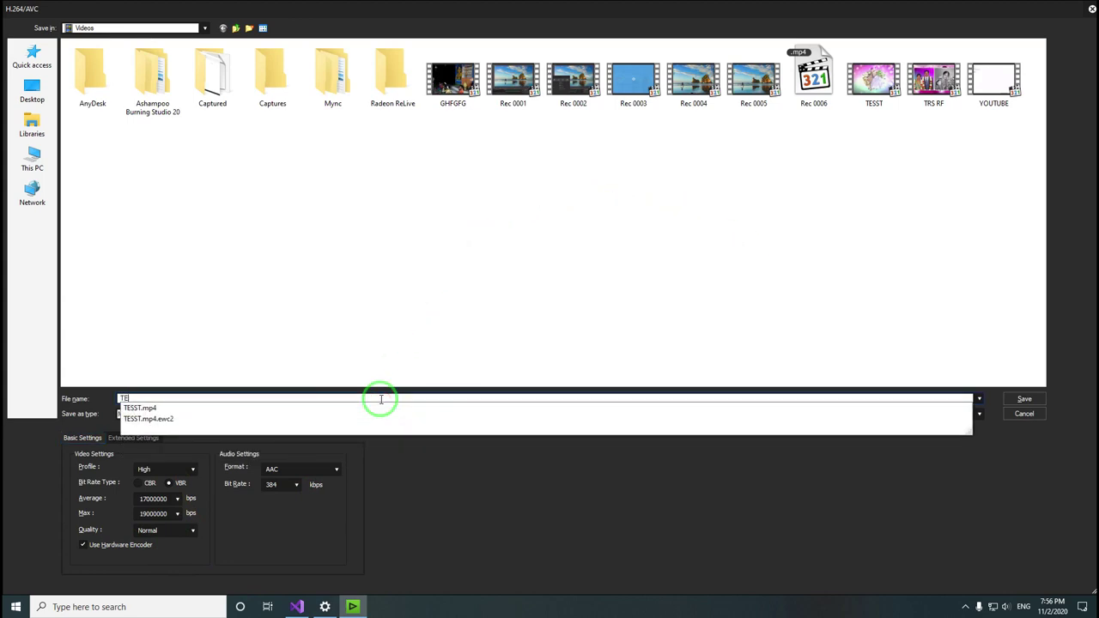
key("BackSpace")
key("BackSpace")
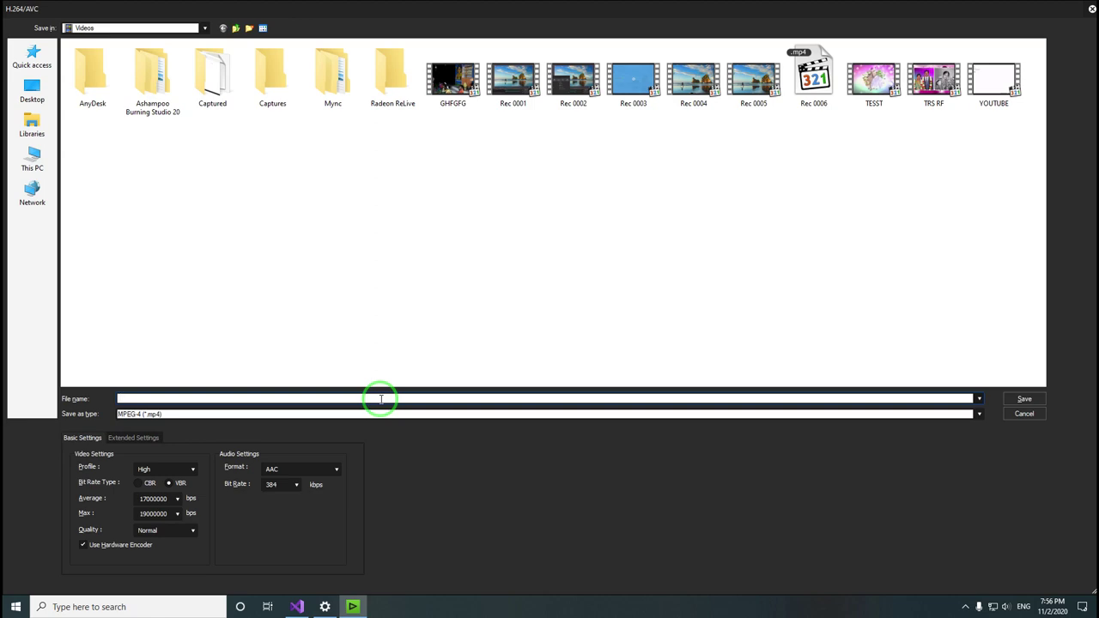
type("GPUtest")
key("Return")
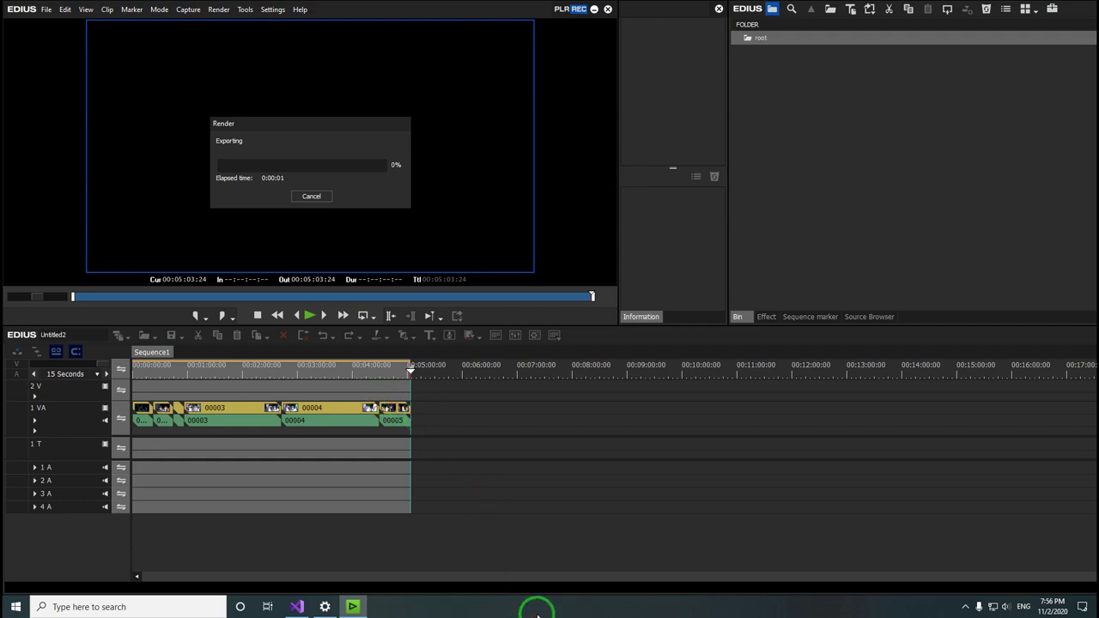
- Open Task Manager beside the render progress and expand the EDIUS process group to check its GPU engine
right_click(535, 611)
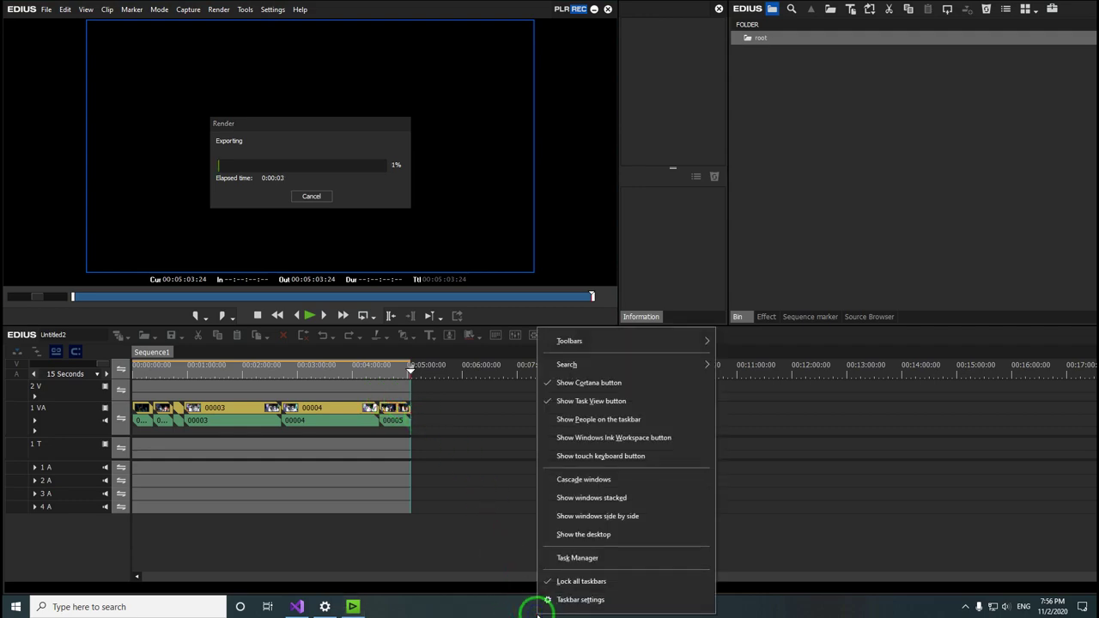
left_click(599, 559)
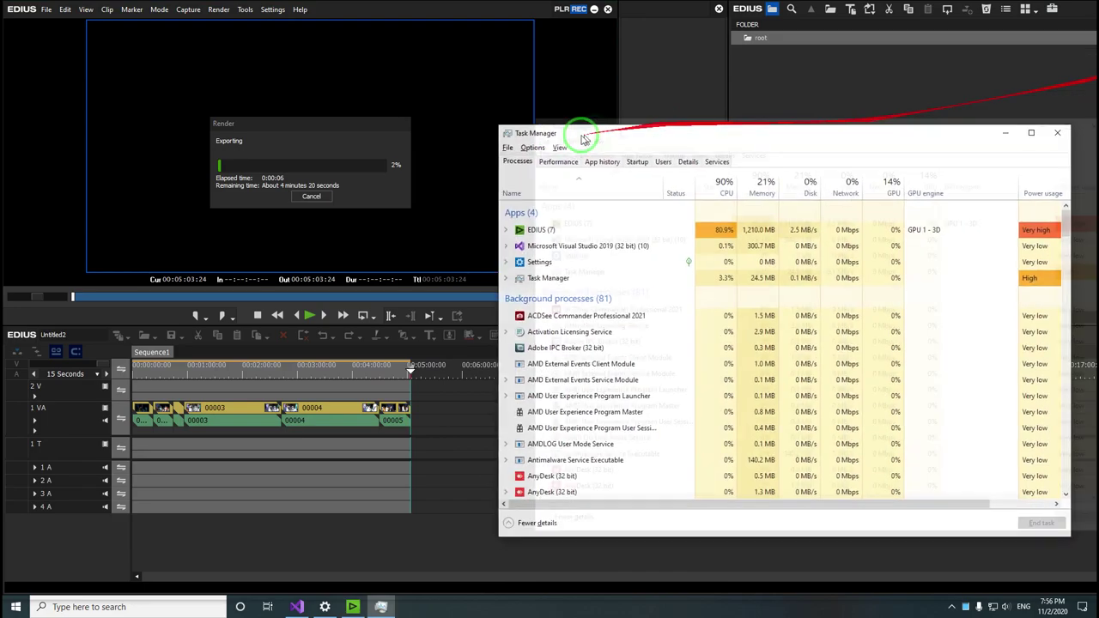
left_click_drag(579, 138, 567, 103)
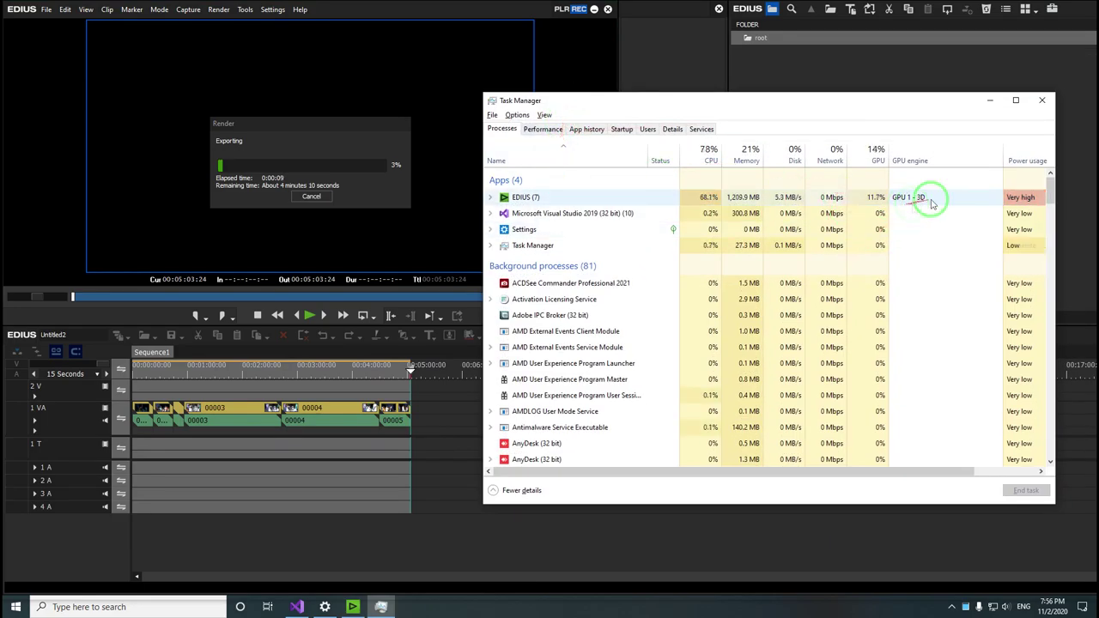
left_click(492, 198)
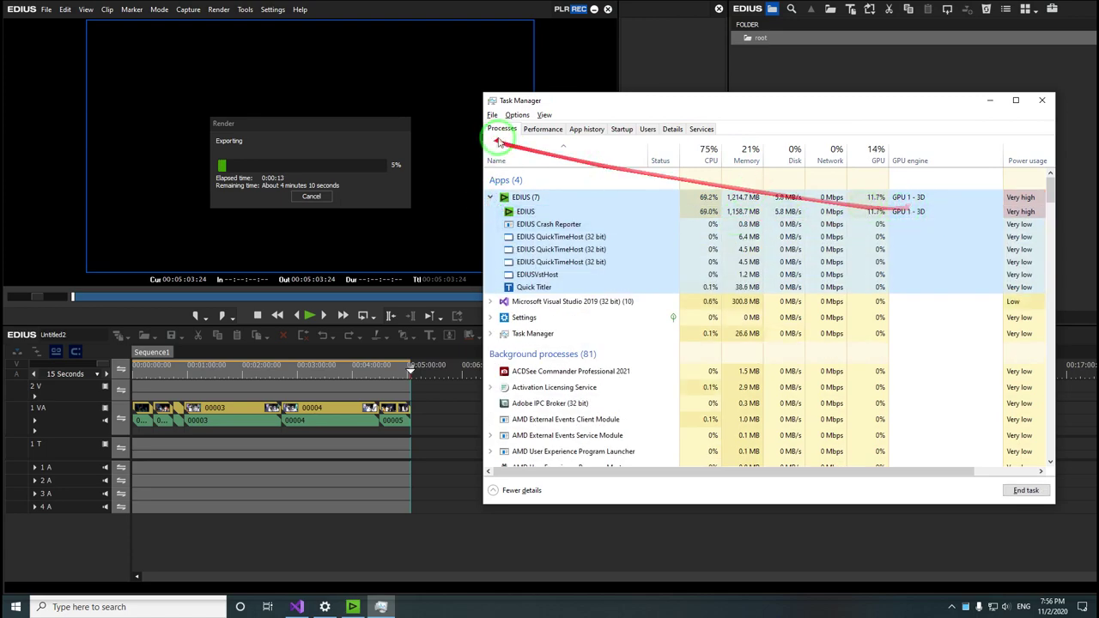
- Compare the performance graphs of GPU 0 (Intel UHD Graphics 630) and GPU 1 (Radeon RX 590) during the export
left_click(544, 129)
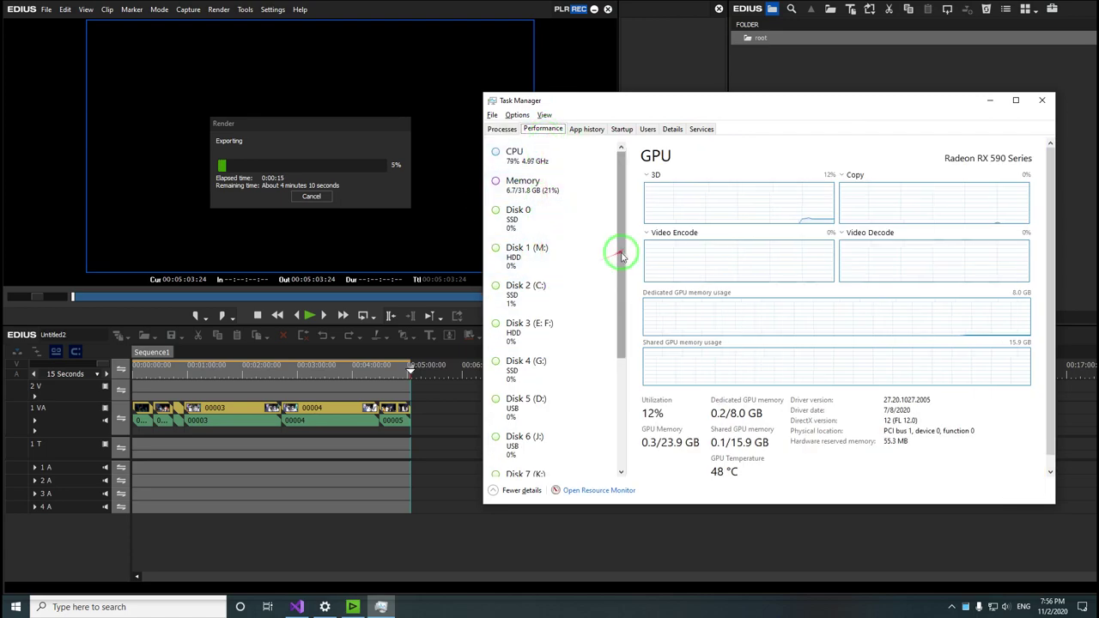
scroll(613, 257, "down", 5)
left_click(515, 423)
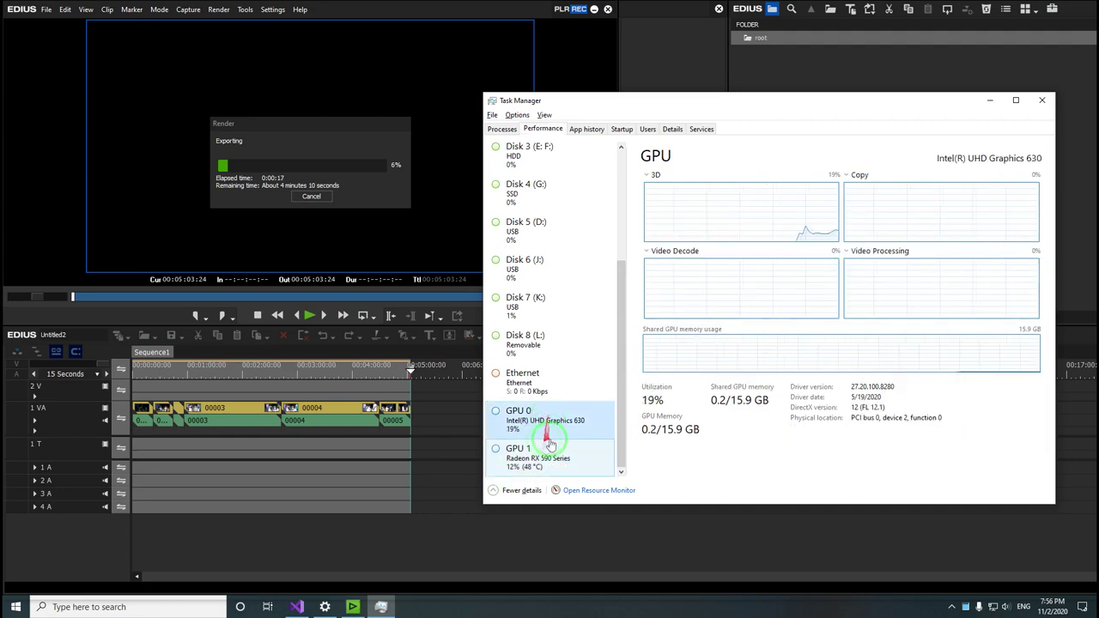
left_click(558, 465)
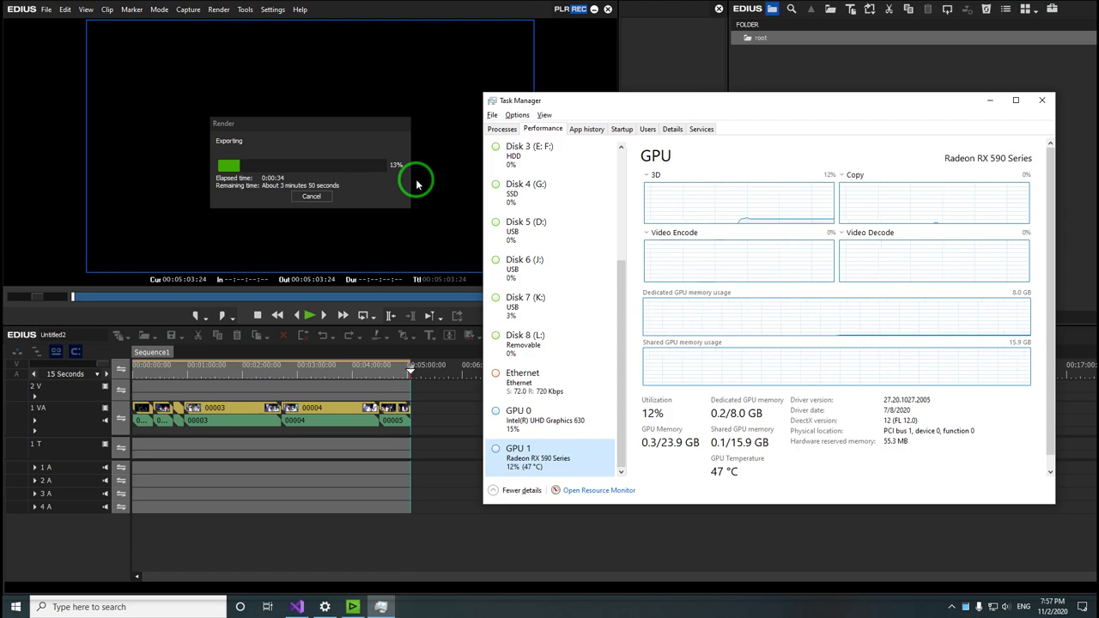
scroll(612, 361, "up", 5)
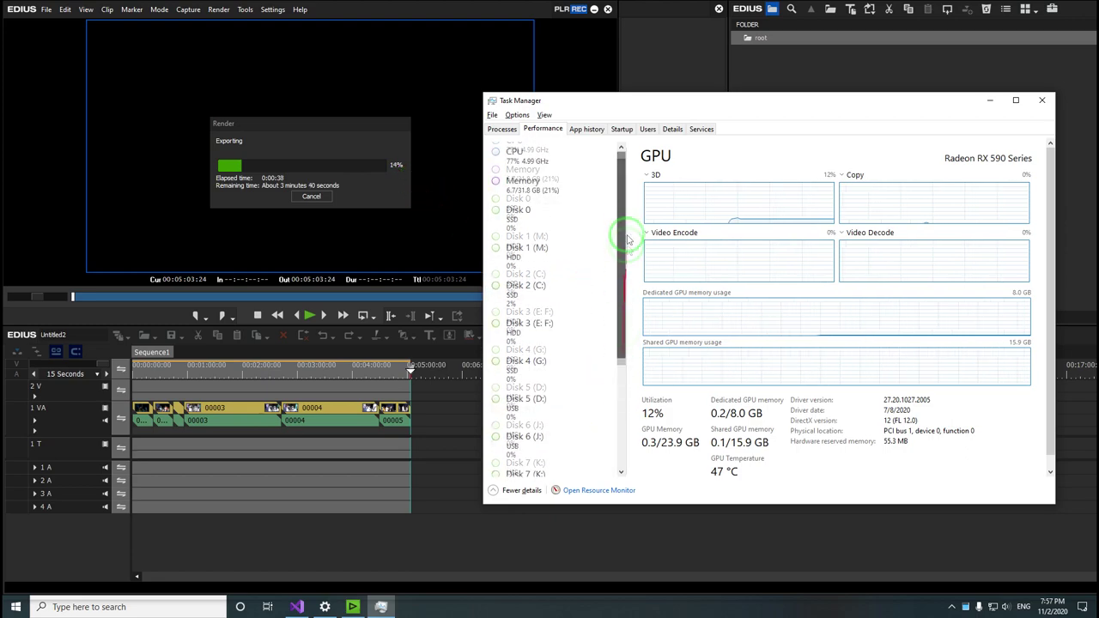
scroll(613, 247, "down", 5)
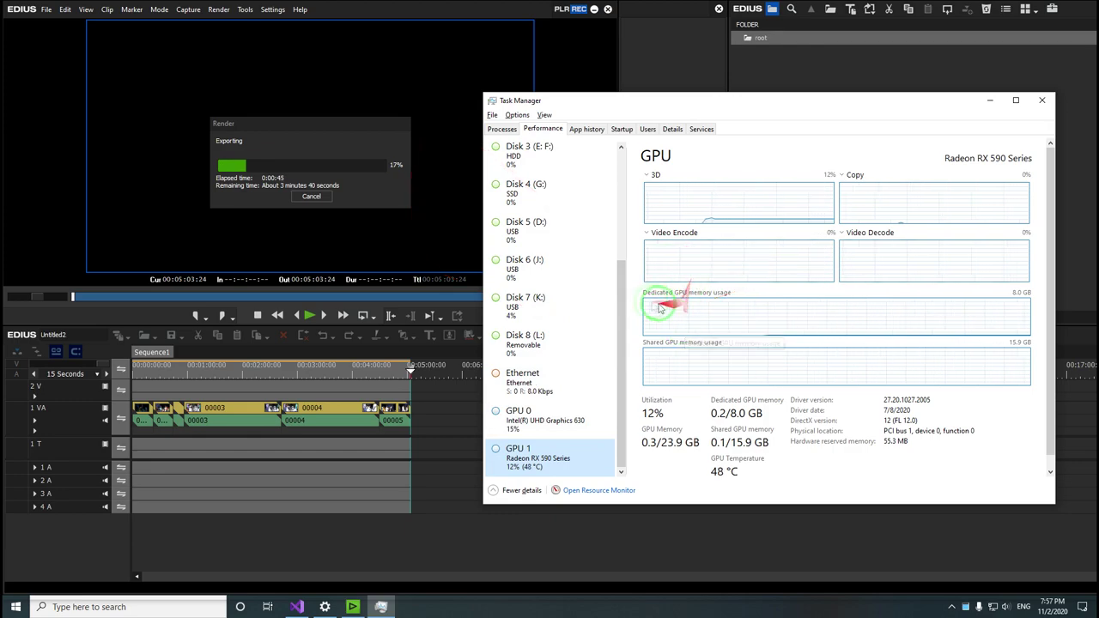
left_click_drag(618, 289, 606, 160)
- Return to the process list and recheck the GPU usage and GPU engine of the expanded EDIUS processes
left_click(503, 129)
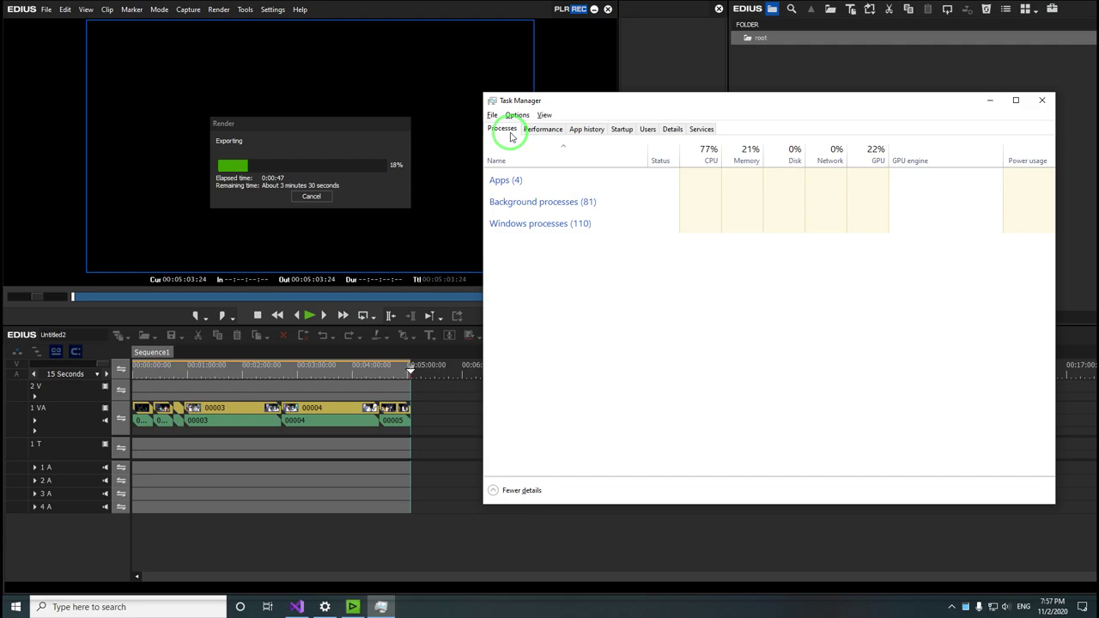
left_click(924, 198)
left_click(490, 197)
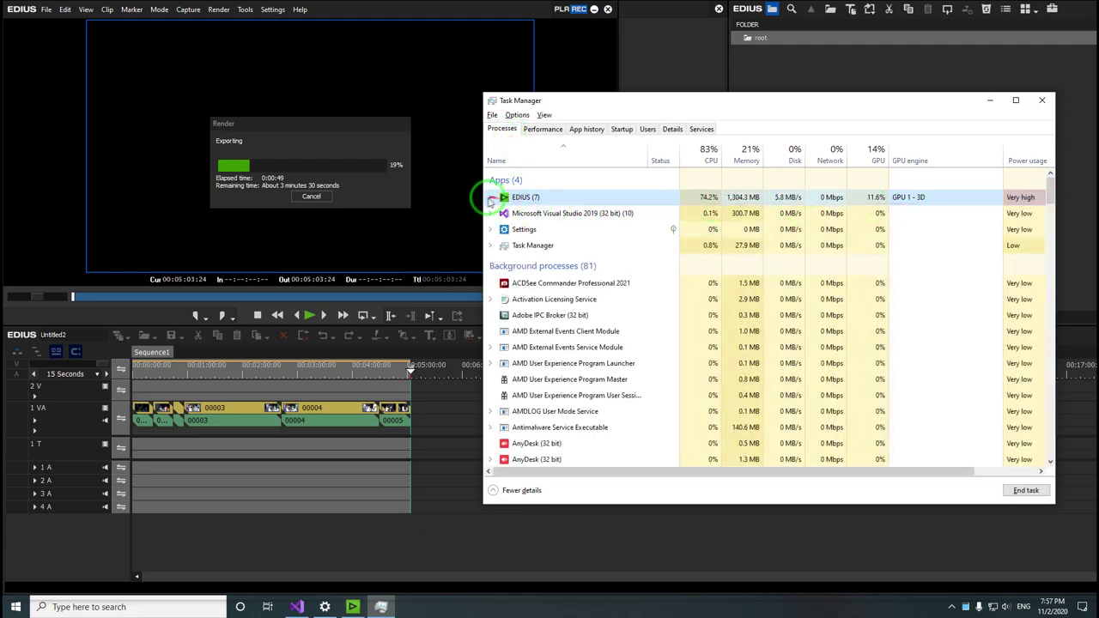
left_click(887, 214)
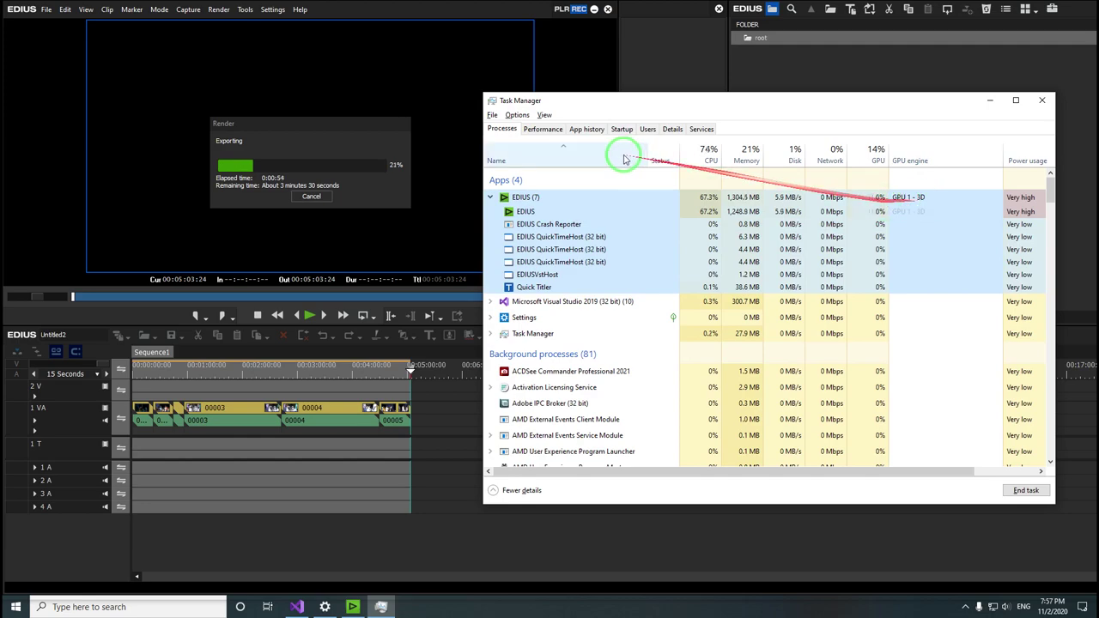
- Check the GPU 0 and GPU 1 entries in Task Manager's performance view while the export runs
left_click(543, 129)
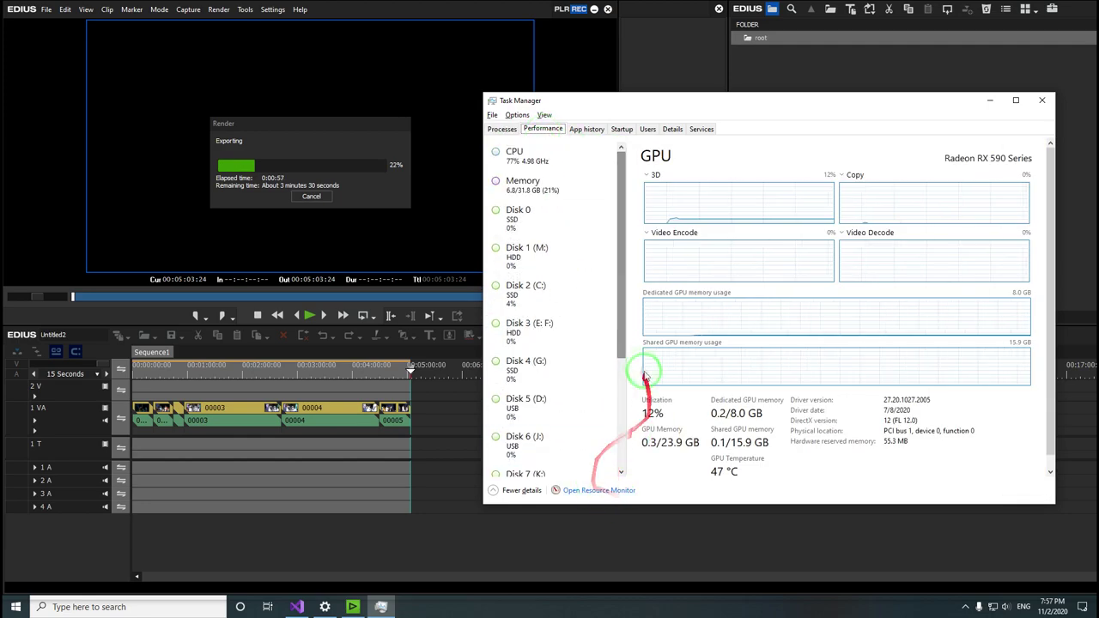
left_click_drag(618, 343, 620, 461)
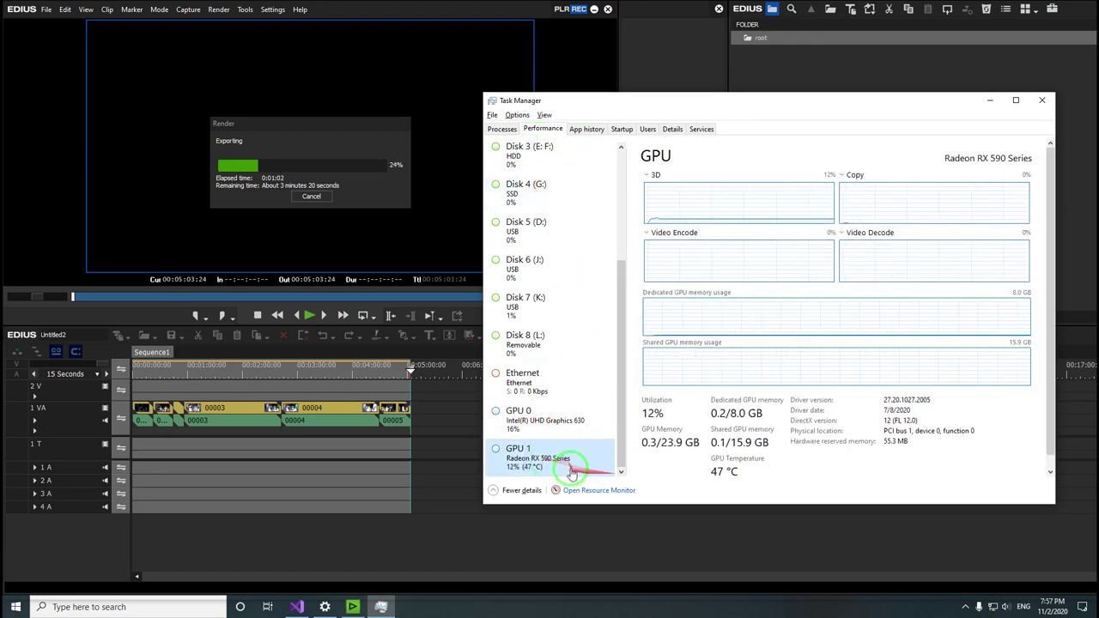
- Examine the CPU, memory and GPU usage and the GPU engine of the EDIUS process group, expanding and collapsing it in the process list
left_click(502, 129)
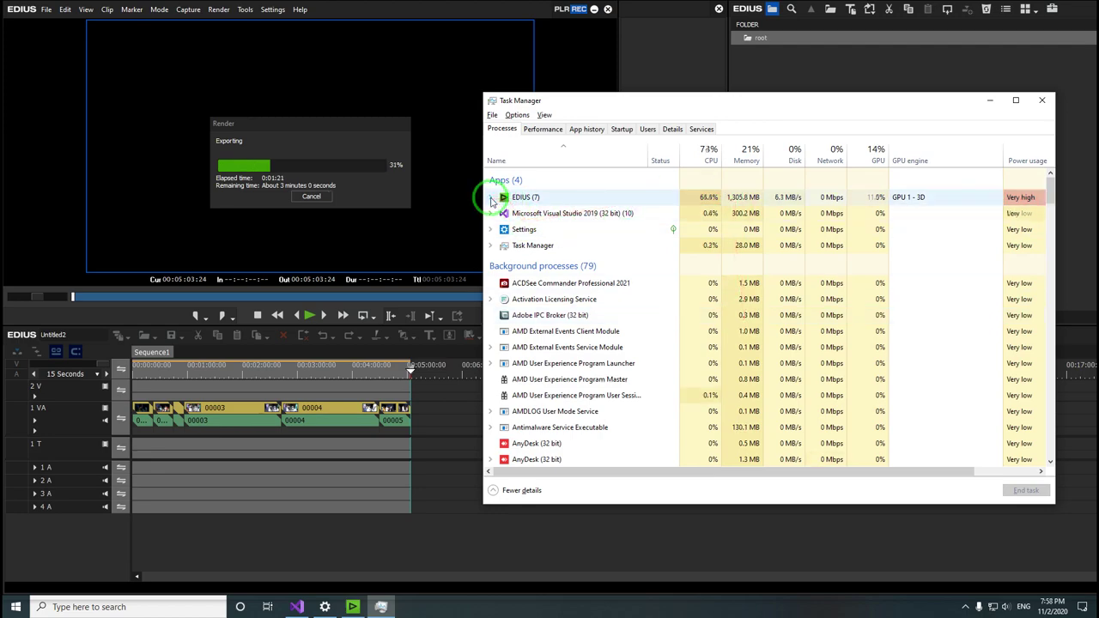
left_click(492, 197)
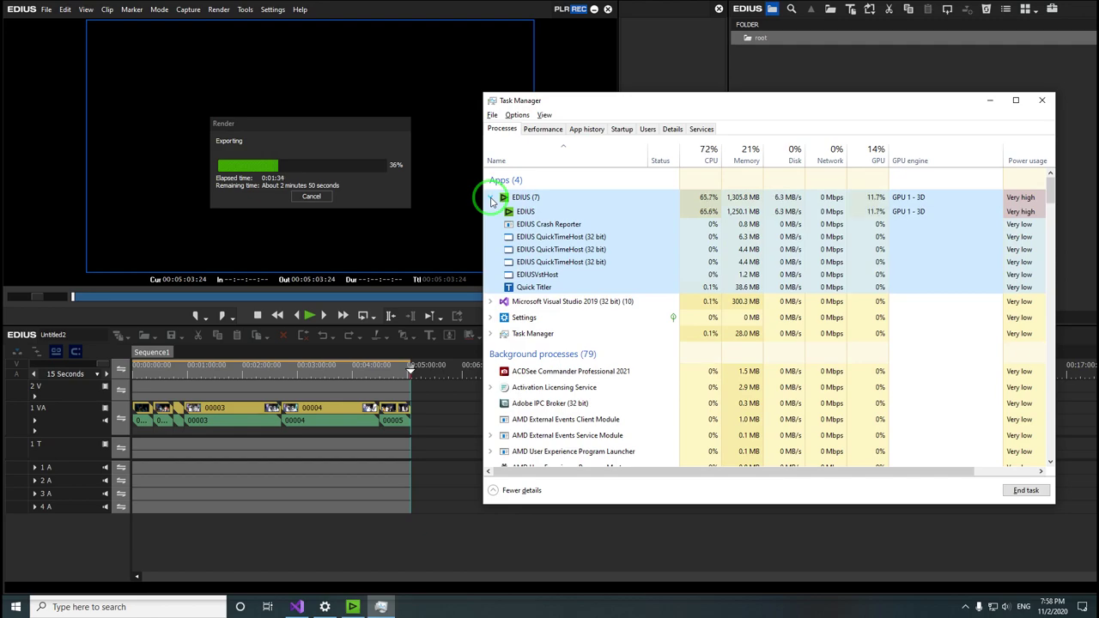
left_click_drag(492, 201, 798, 209)
mouse_move(687, 220)
left_mouse_down()
mouse_move(907, 246)
mouse_move(755, 230)
left_mouse_up()
left_click(753, 196)
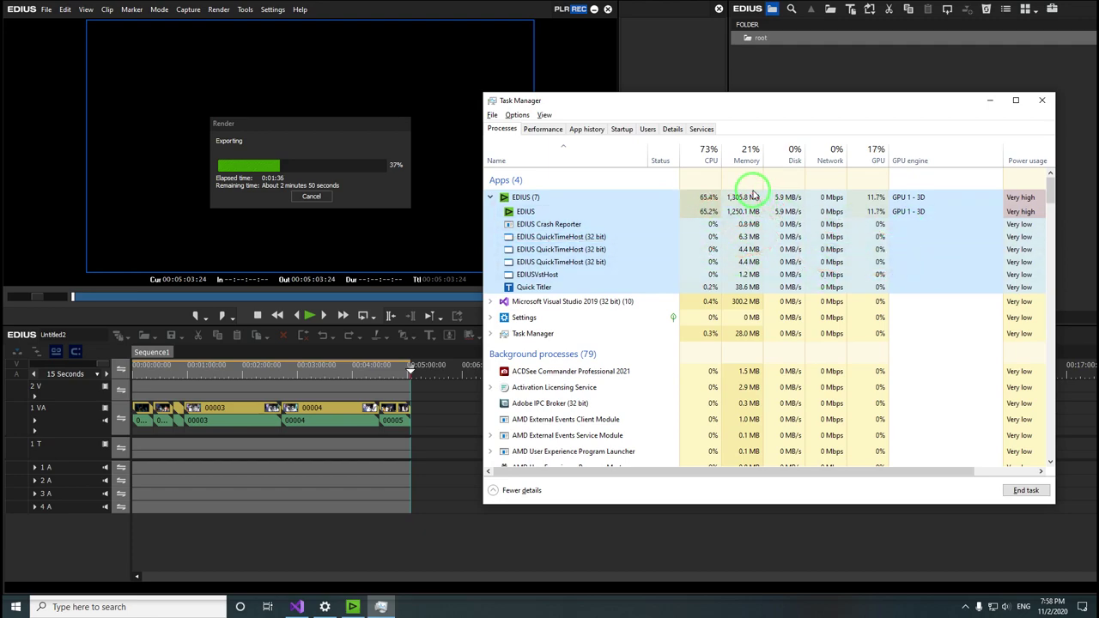
mouse_move(525, 278)
left_mouse_down()
mouse_move(659, 223)
mouse_move(712, 147)
left_mouse_up()
left_click_drag(662, 171, 645, 216)
left_click_drag(768, 262, 592, 273)
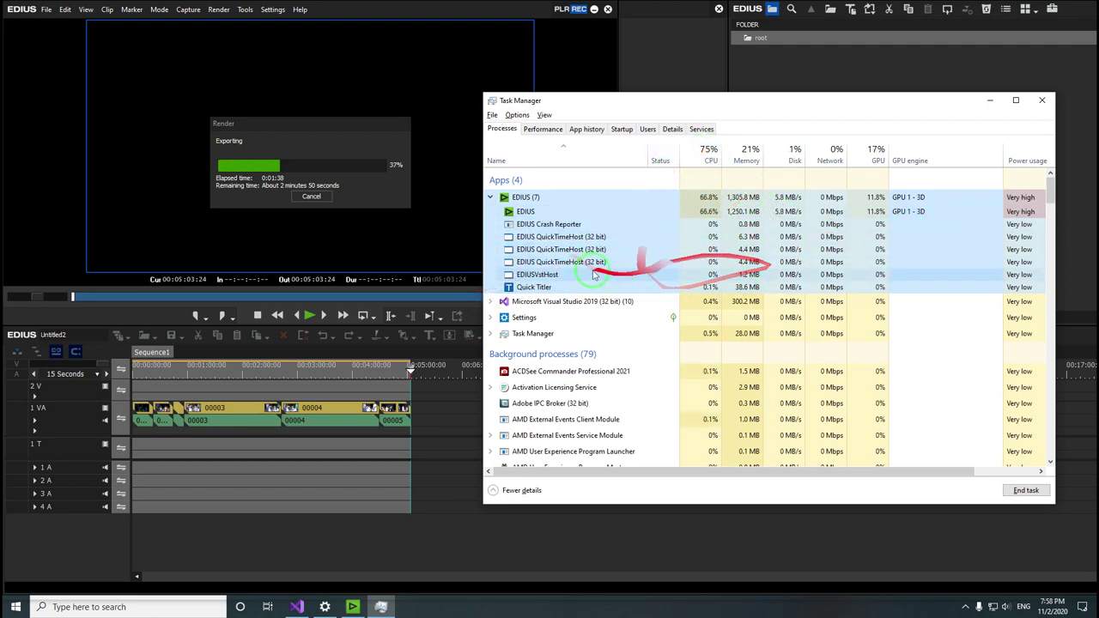
left_click(491, 198)
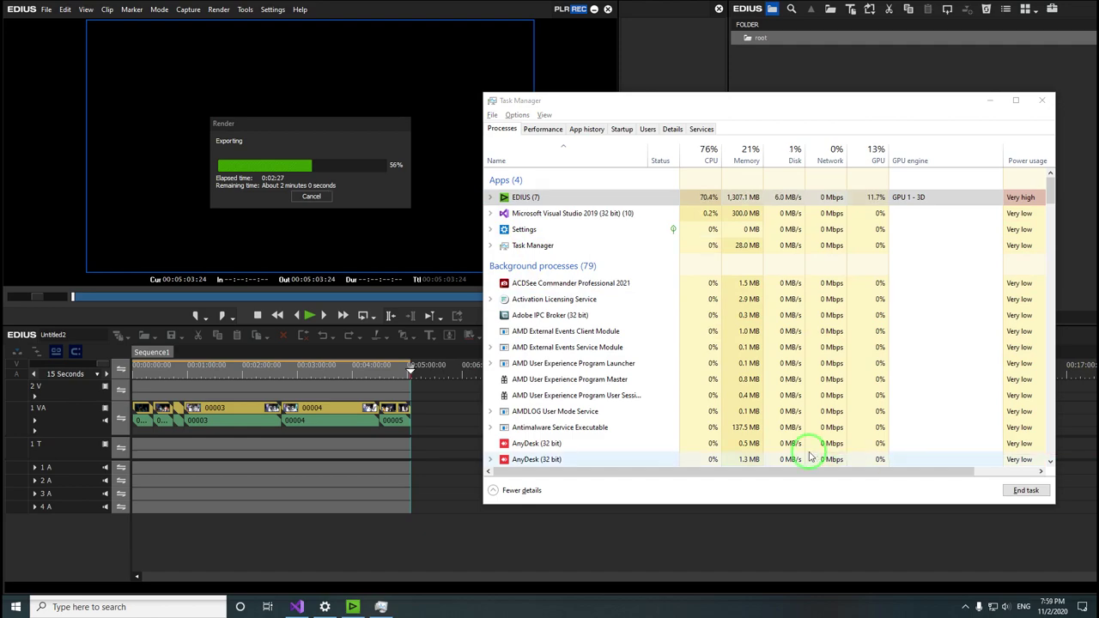
left_click(491, 196)
- Compare the performance graphs of GPU 0, GPU 1 and the CPU through the rest of the export
left_click(543, 128)
left_click(596, 429)
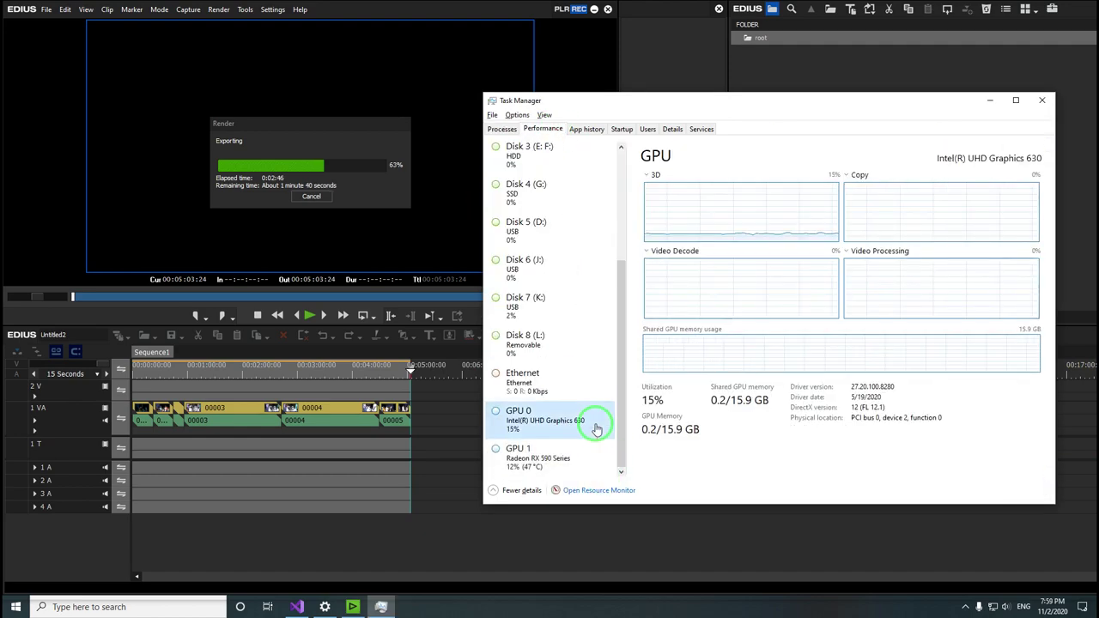
left_click(550, 455)
scroll(552, 258, "up", 5)
left_click(523, 163)
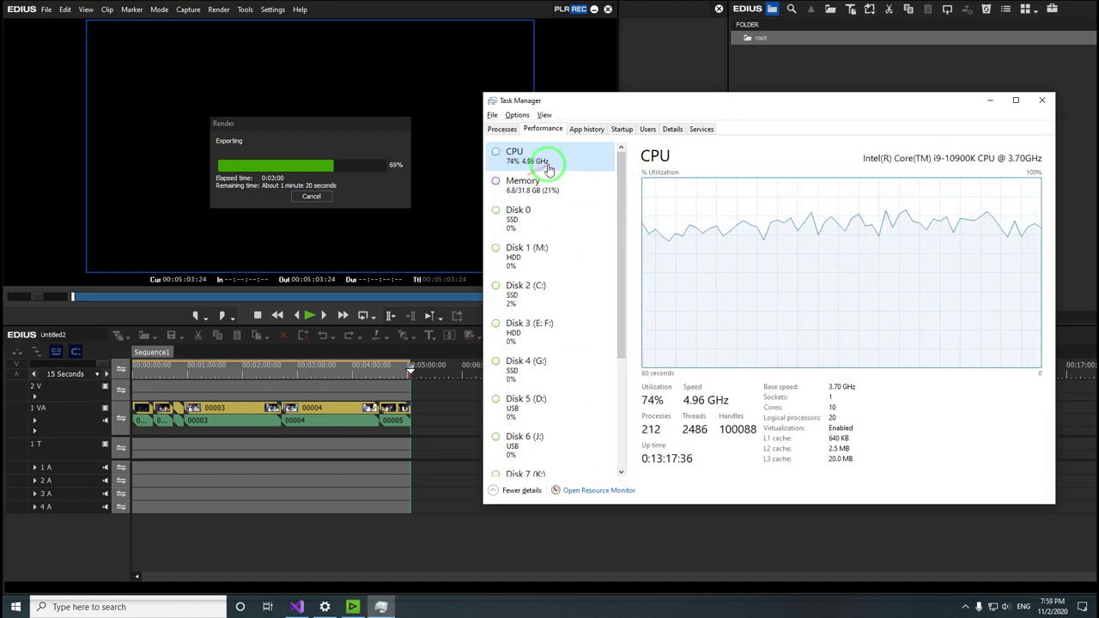
scroll(601, 262, "down", 5)
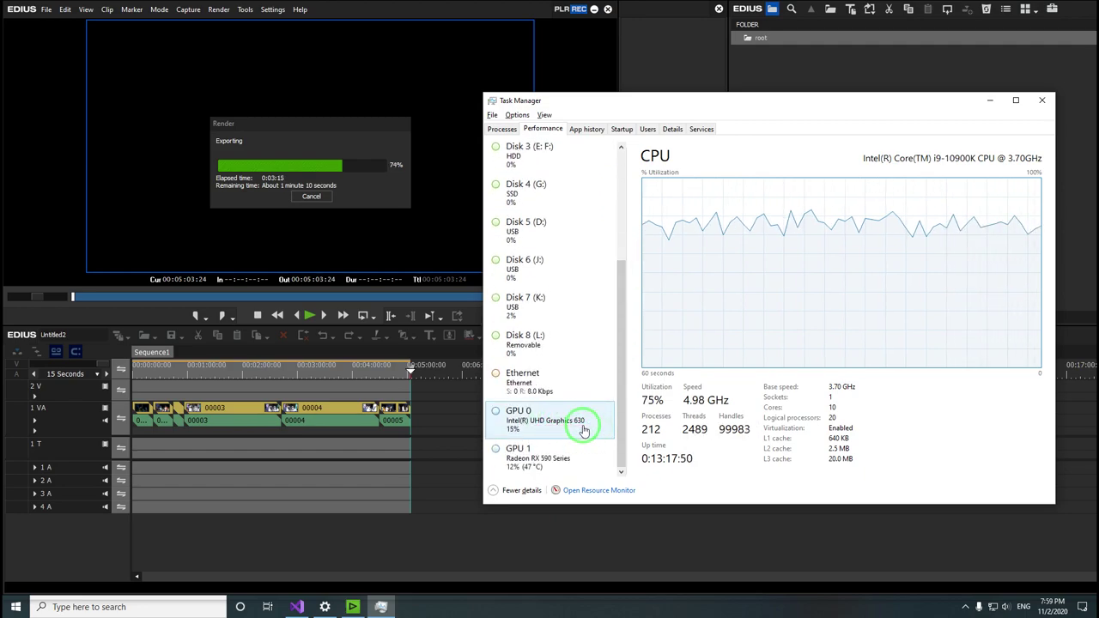
left_click(587, 463)
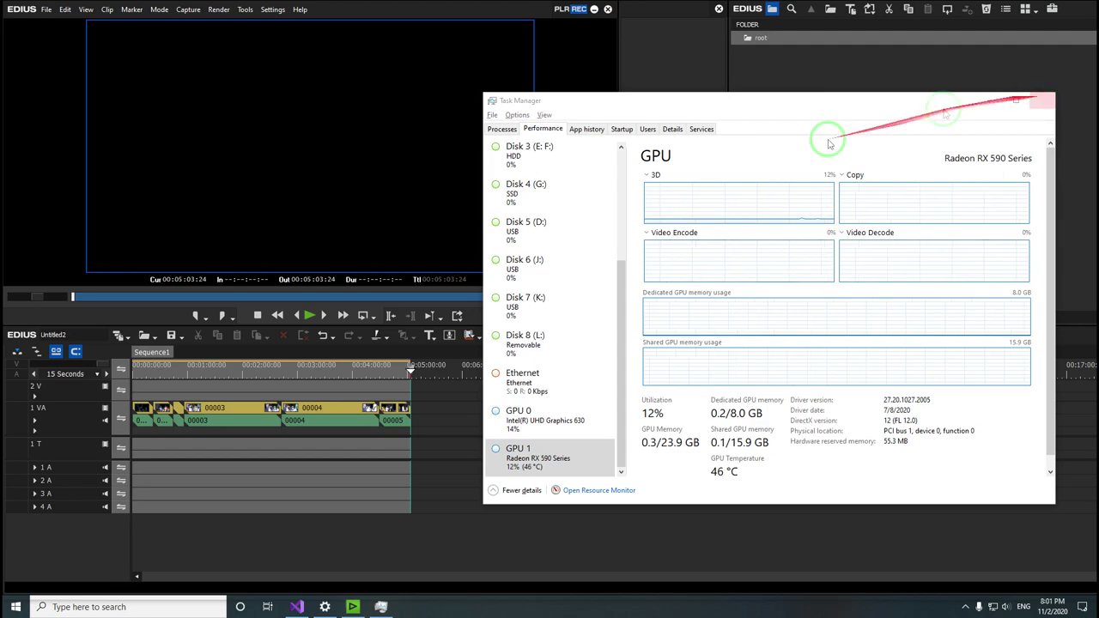
left_click(601, 419)
mouse_move(601, 419)
left_mouse_down()
mouse_move(562, 441)
mouse_move(634, 381)
mouse_move(614, 423)
mouse_move(664, 315)
mouse_move(929, 137)
mouse_move(1013, 103)
left_mouse_up()
- Minimize Task Manager and exit EDIUS, saving the current project file
left_click(989, 101)
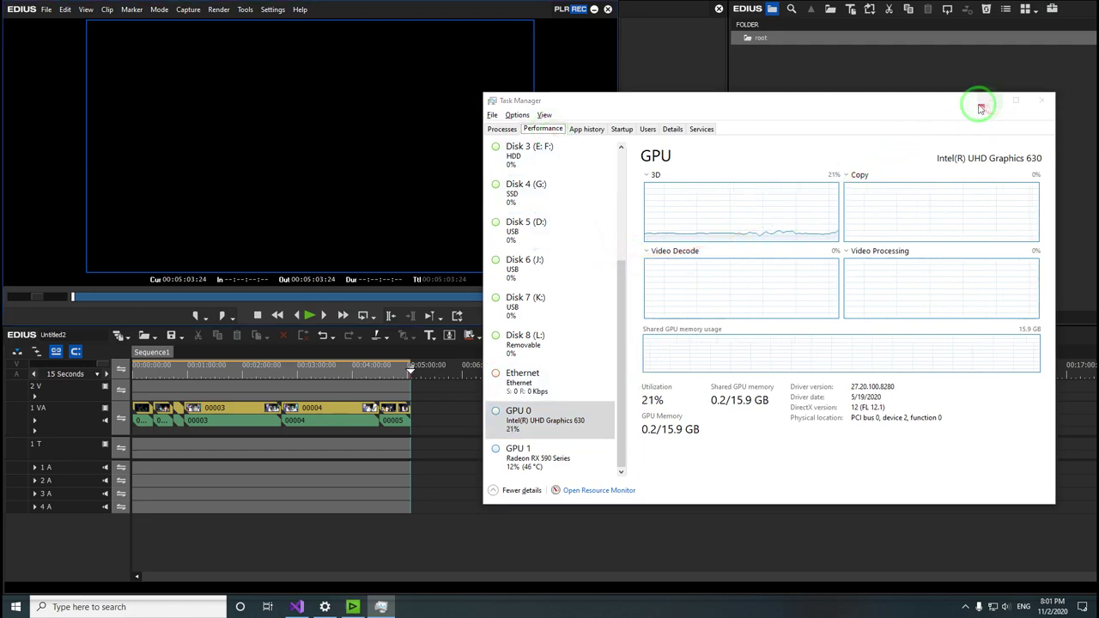
left_click(611, 10)
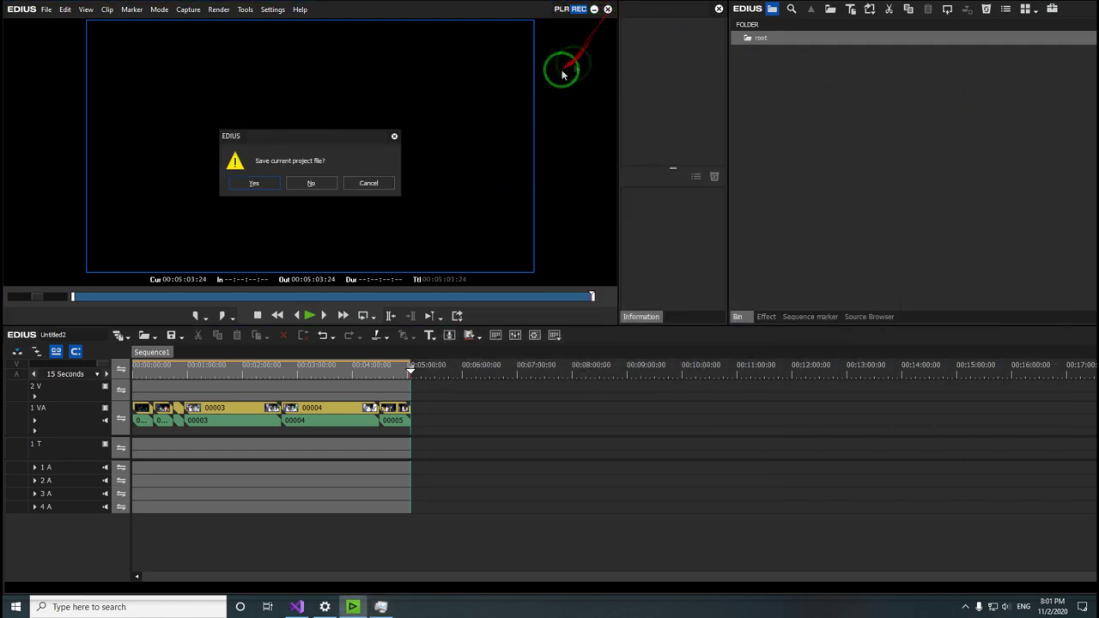
left_click(253, 179)
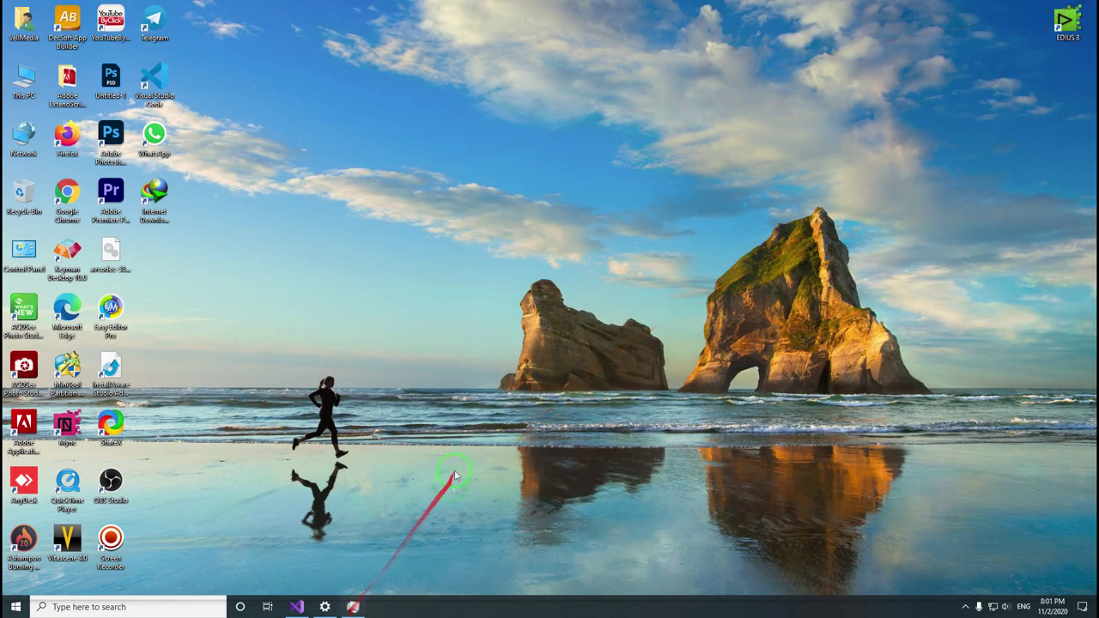
- Set the EDIUS graphics preference to Power saving (Intel UHD Graphics 630) in Windows Graphics settings, save it and close Settings
left_click(325, 607)
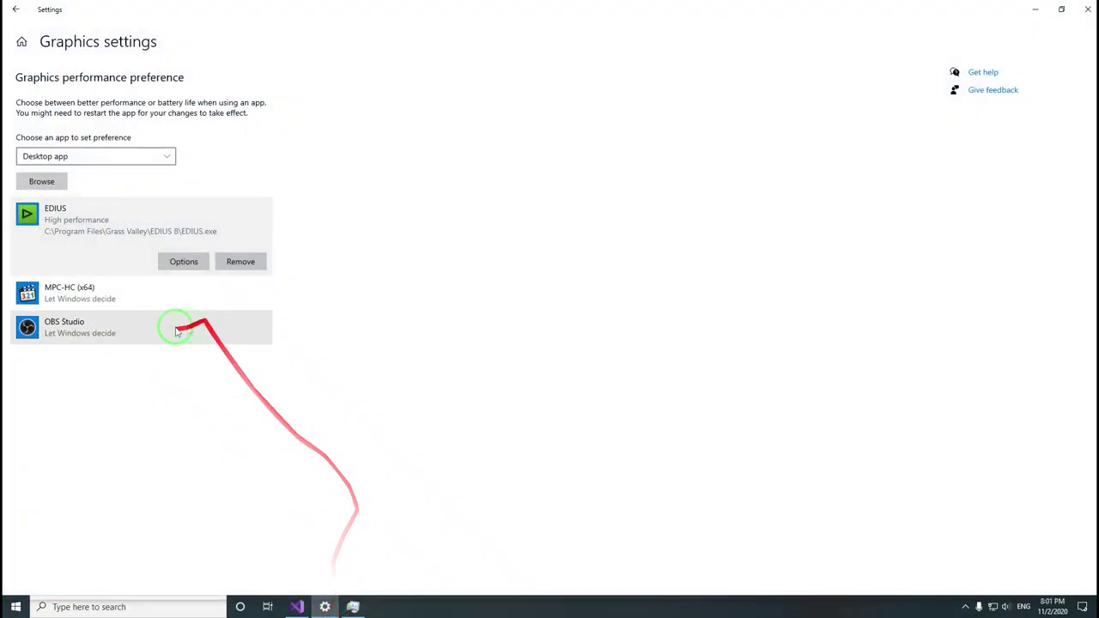
left_click(184, 261)
left_click(483, 294)
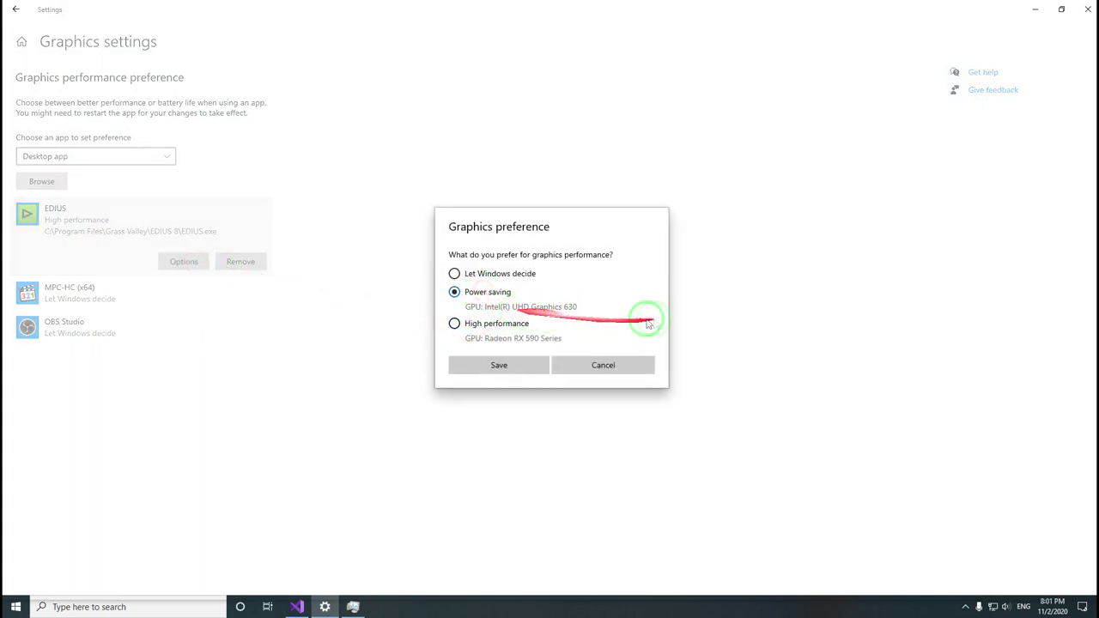
left_click(513, 368)
left_click(1086, 9)
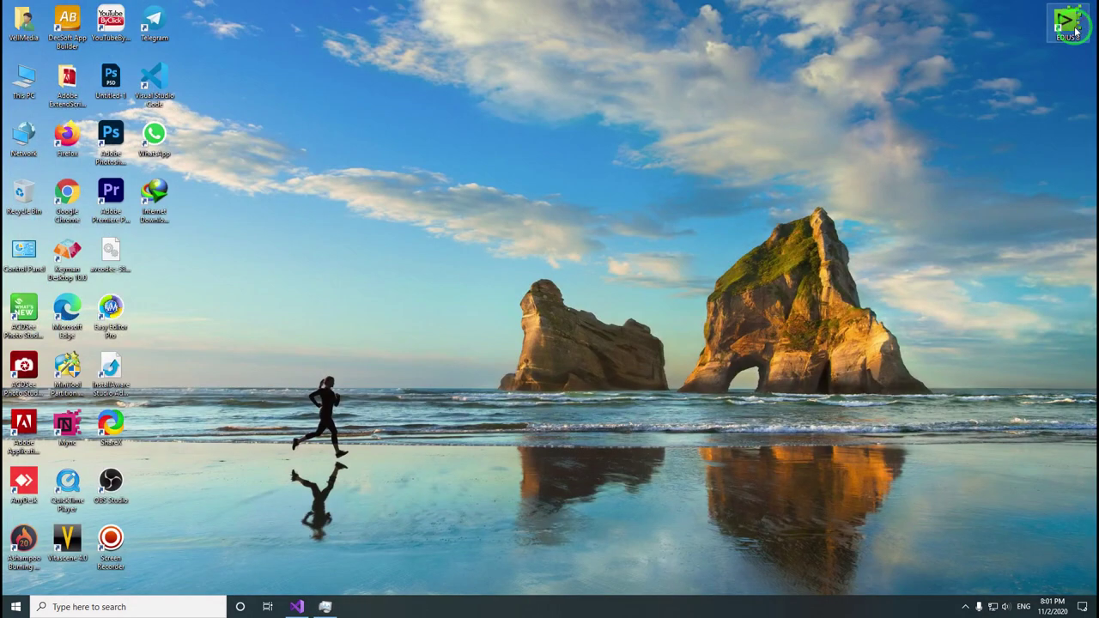
- Relaunch EDIUS 8 from the desktop and reopen the Untitled2 project
double_click(1067, 23)
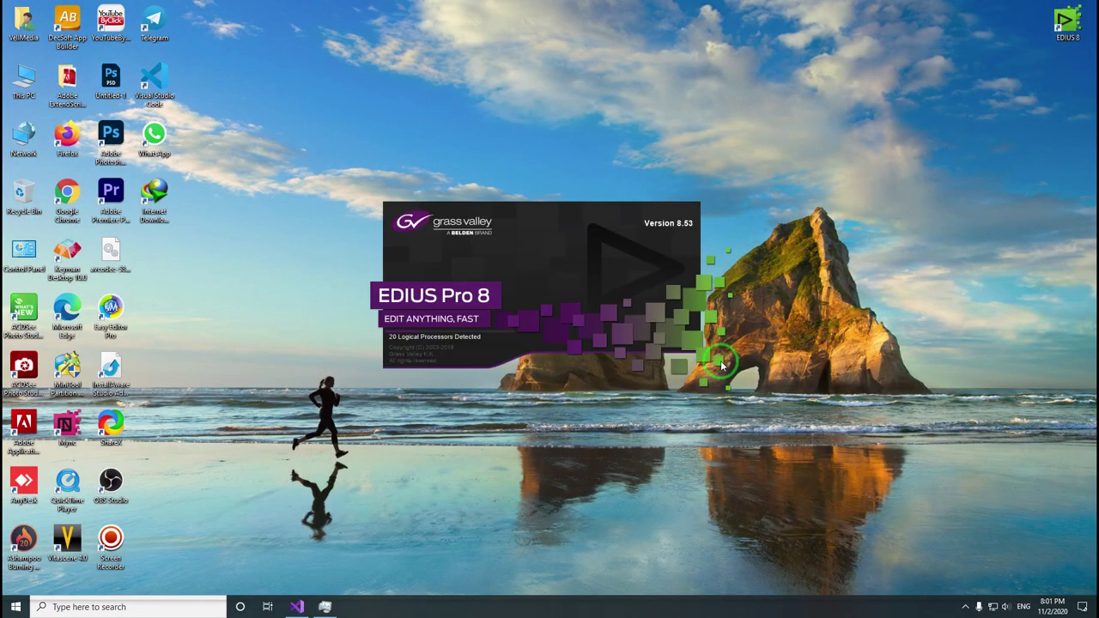
left_click(559, 312)
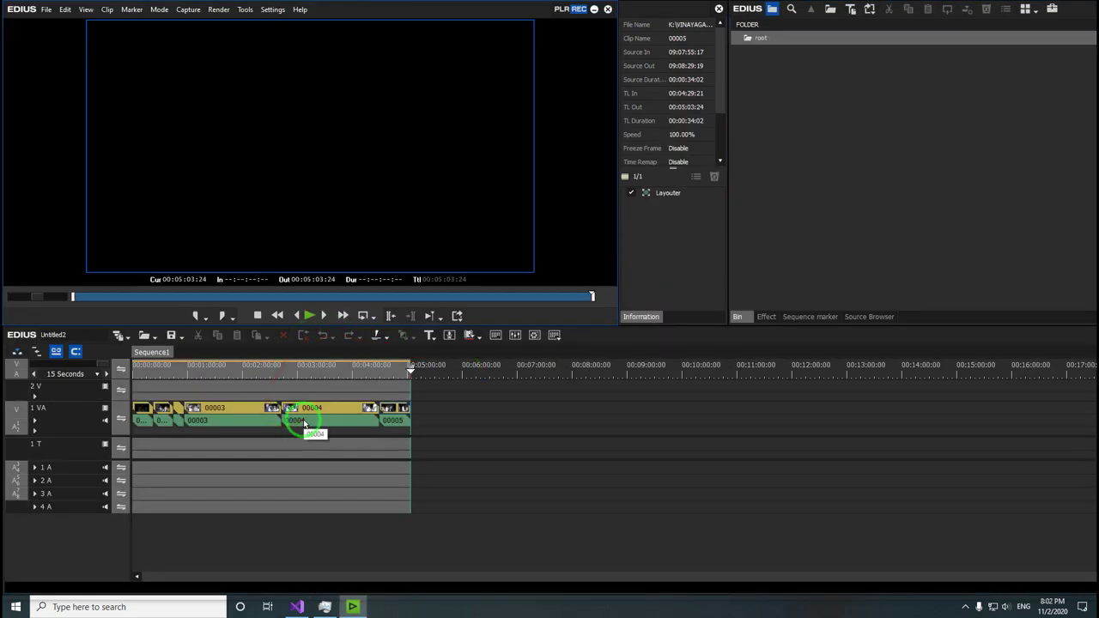
- Export the sequence with the H.264/AVC exporter as an MPEG-4 file named "GPU 0 test" in the Videos folder
key("F11")
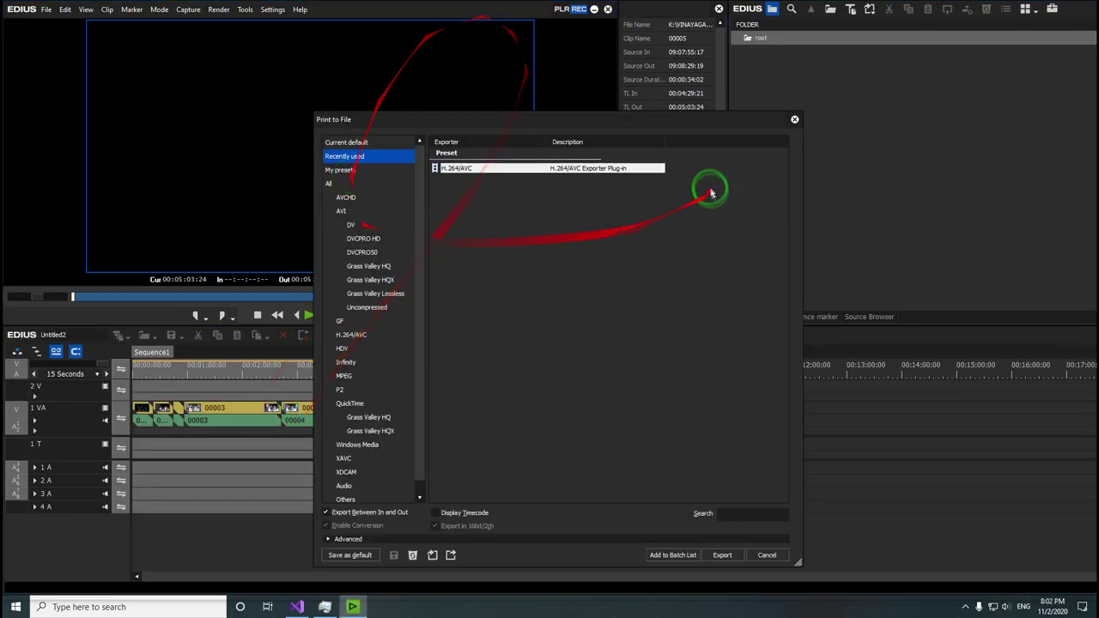
left_click(721, 555)
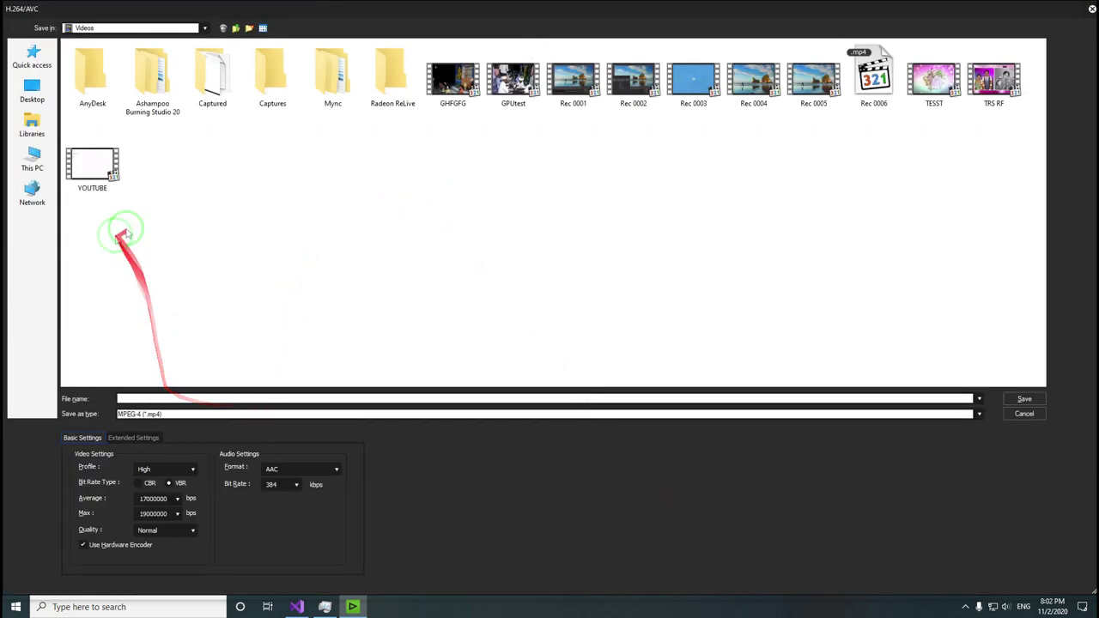
left_click(573, 398)
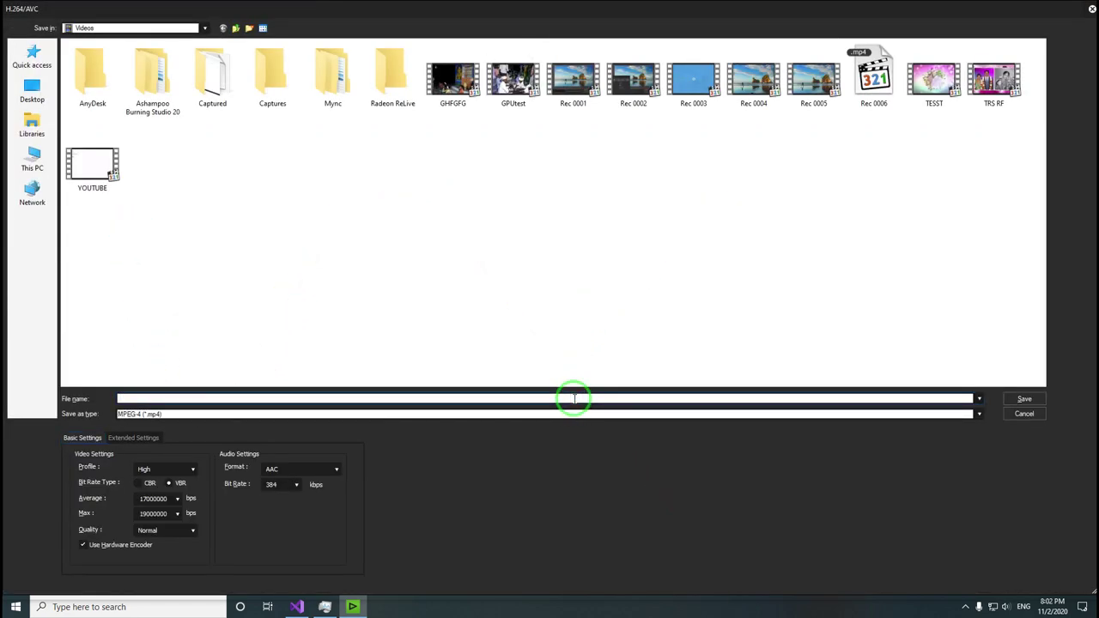
type("GP")
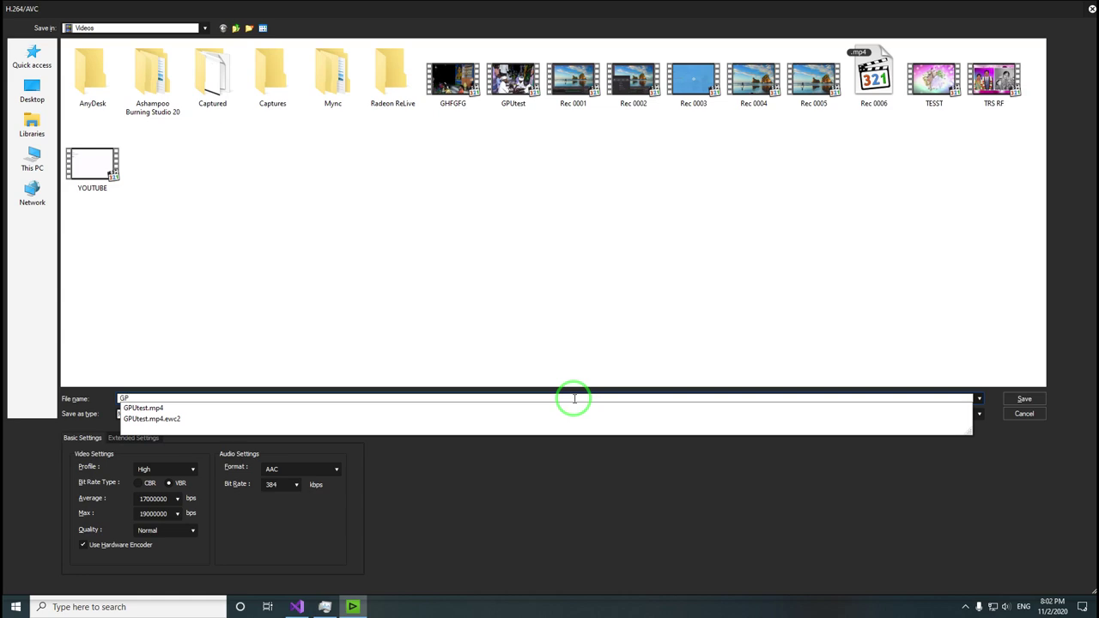
type("U 0 test")
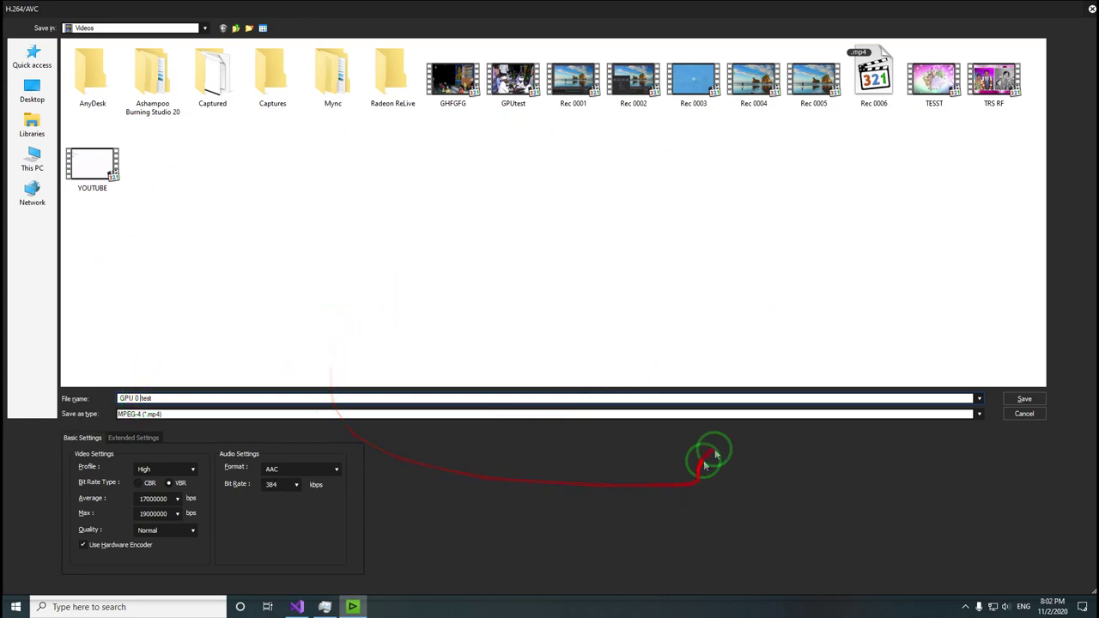
left_click(1024, 399)
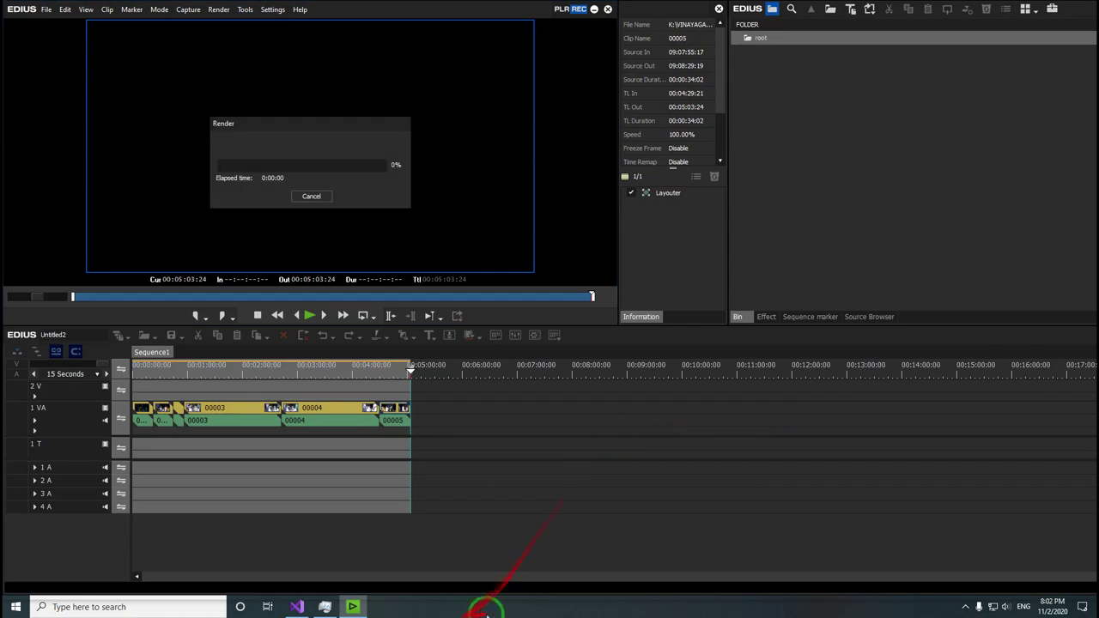
- Bring Task Manager back beside the render progress and compare the performance graphs of GPU 1 and GPU 0
left_click(324, 607)
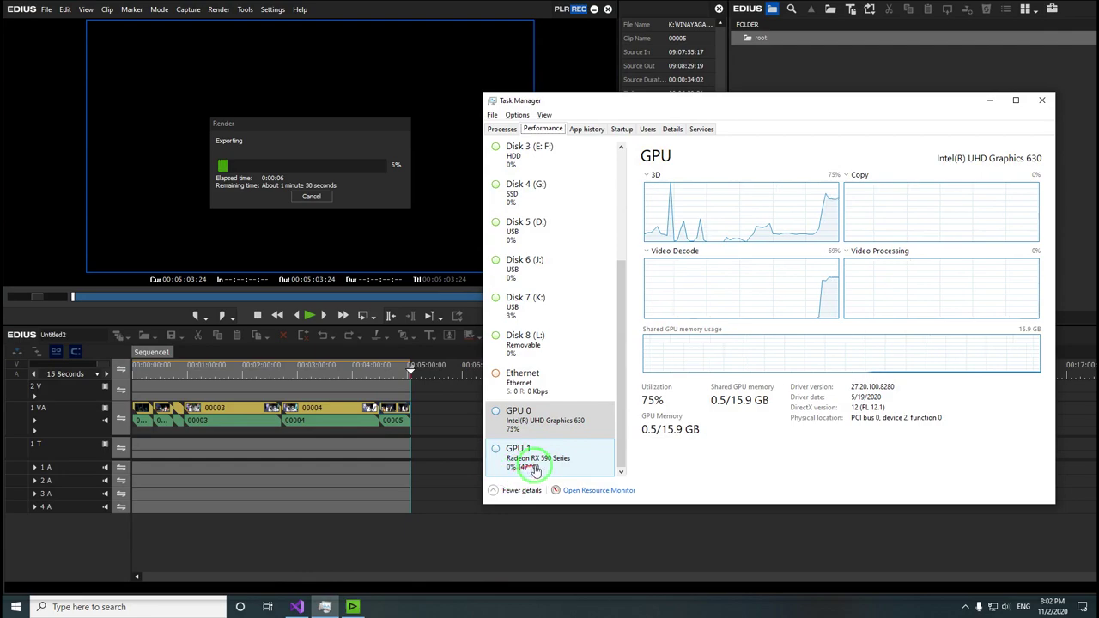
left_click(534, 464)
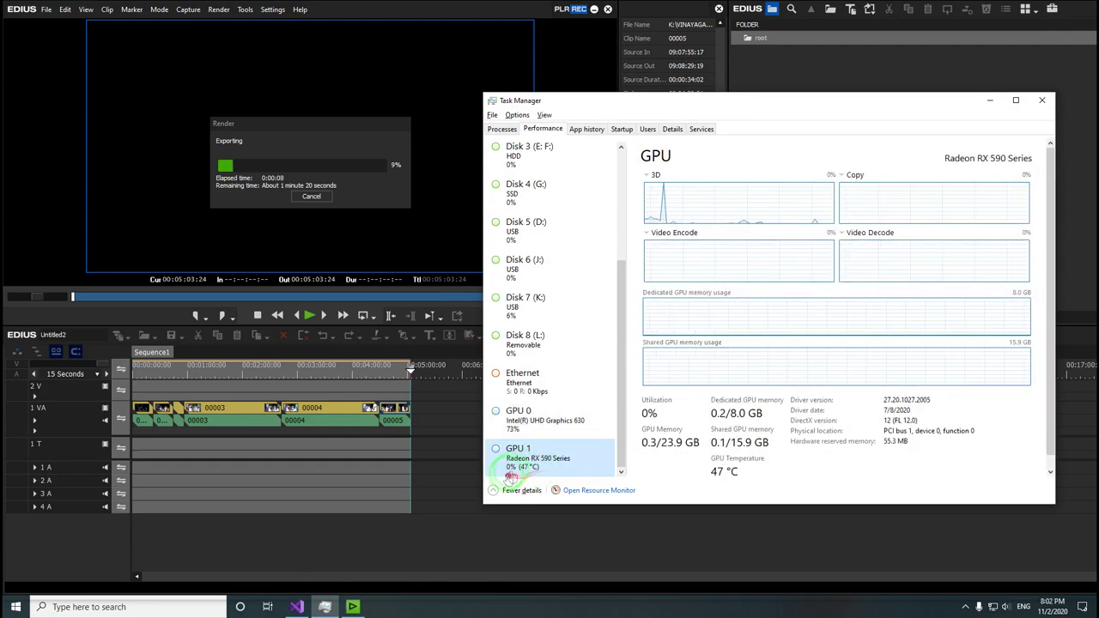
left_click(516, 440)
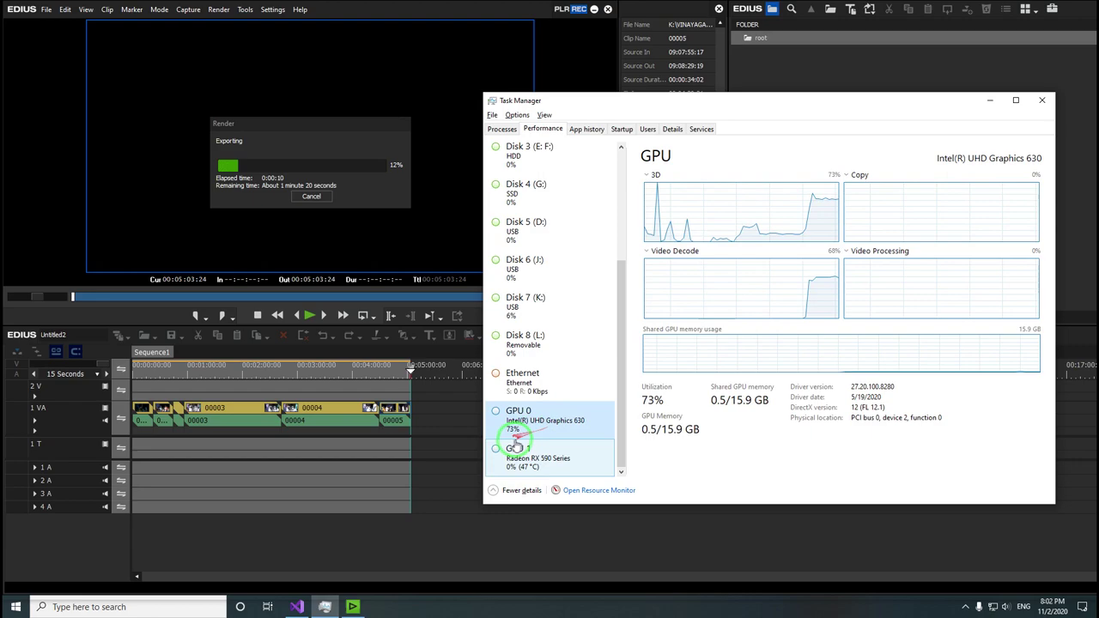
left_click(619, 382)
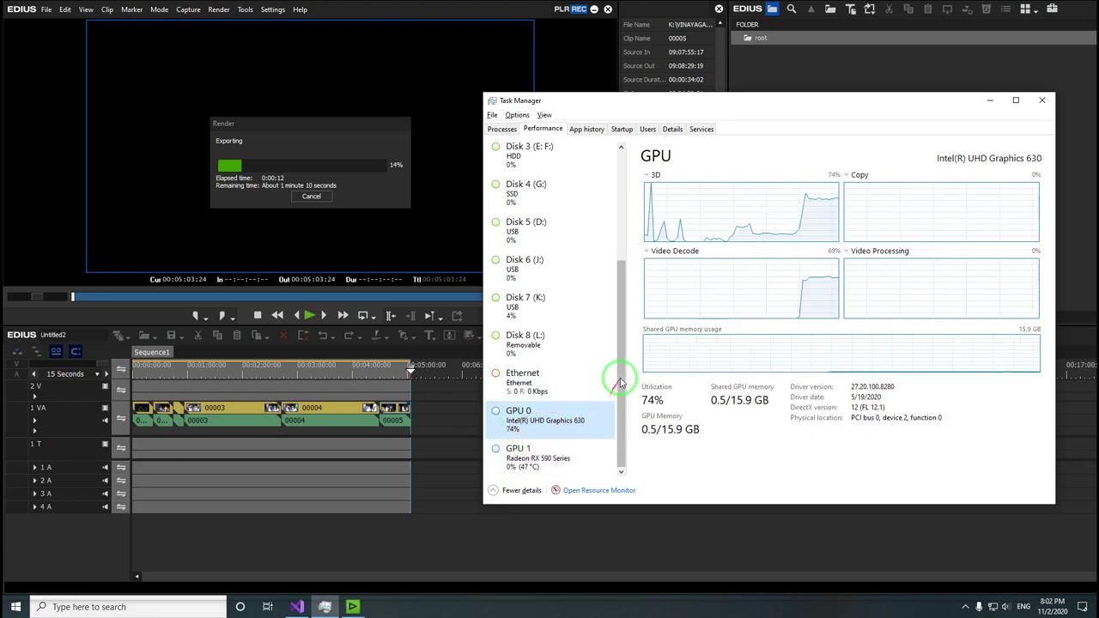
- Check the CPU performance graph during the export and compare its utilization with the two GPU entries
left_click_drag(620, 382, 618, 197)
left_click(577, 170)
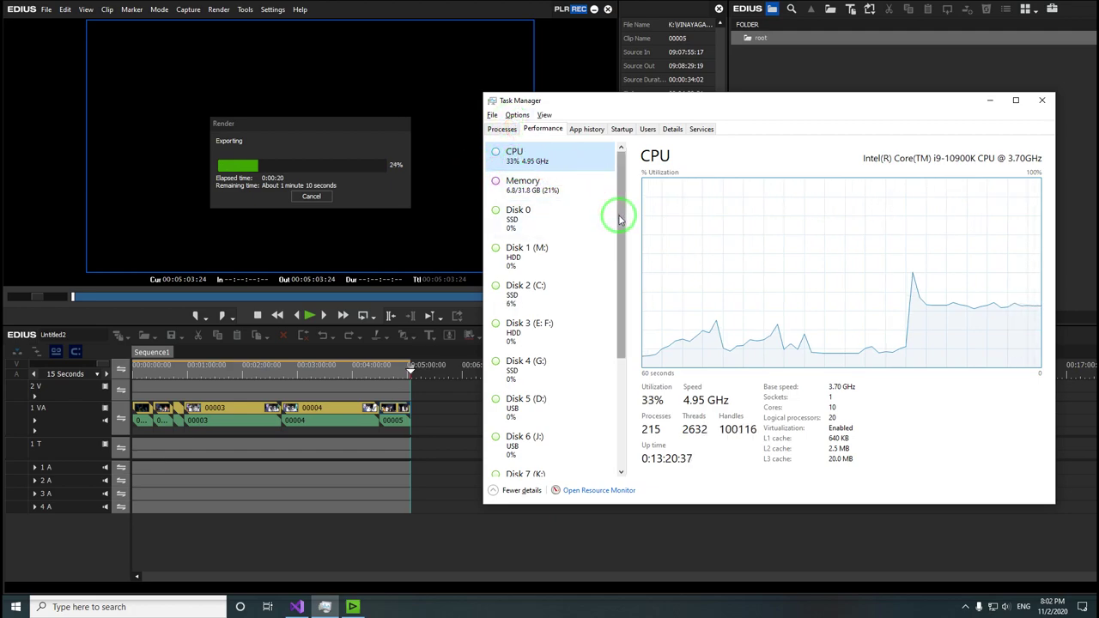
left_click_drag(620, 219, 611, 335)
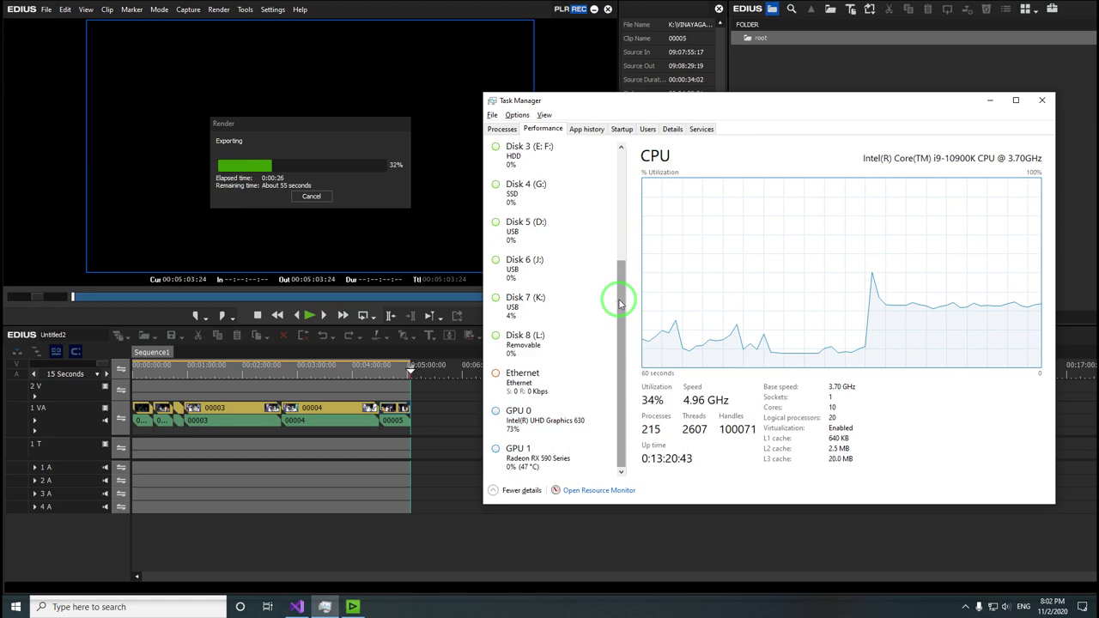
scroll(619, 303, "up", 5)
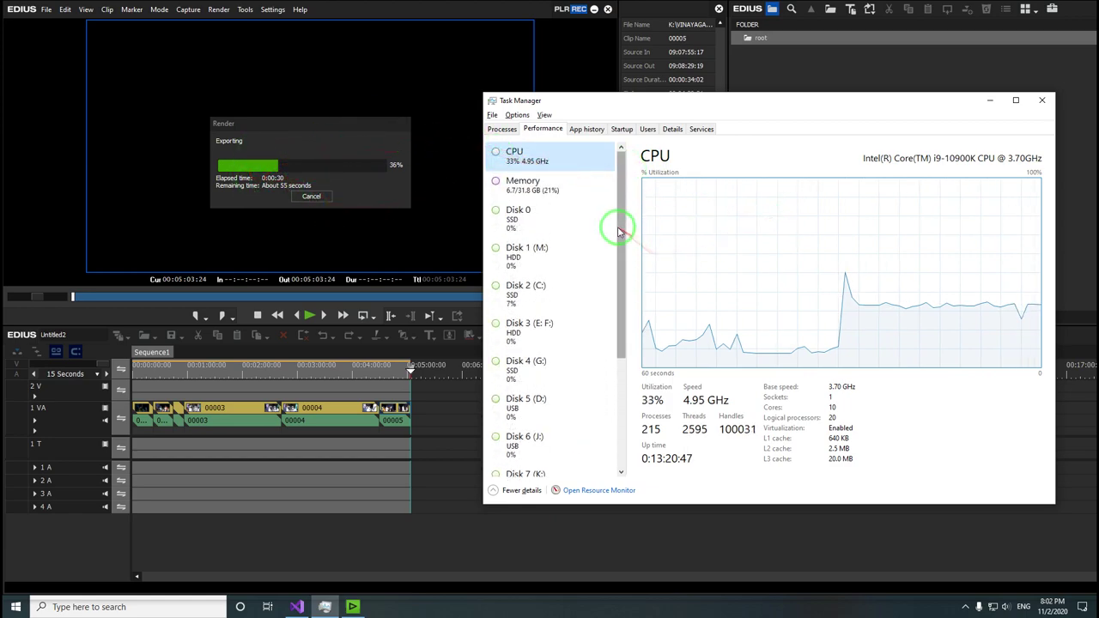
left_click_drag(618, 230, 621, 397)
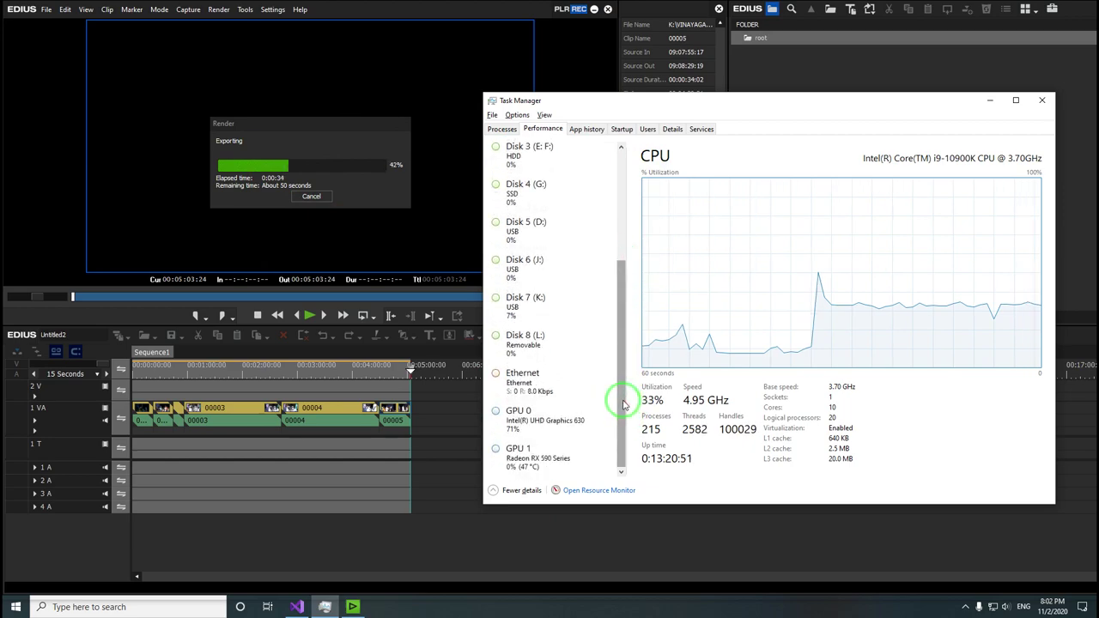
- Check the GPU 1 entry, inspect the GPU 0 3D and Video Decode graphs, and check the render's elapsed and remaining time
left_click(566, 468)
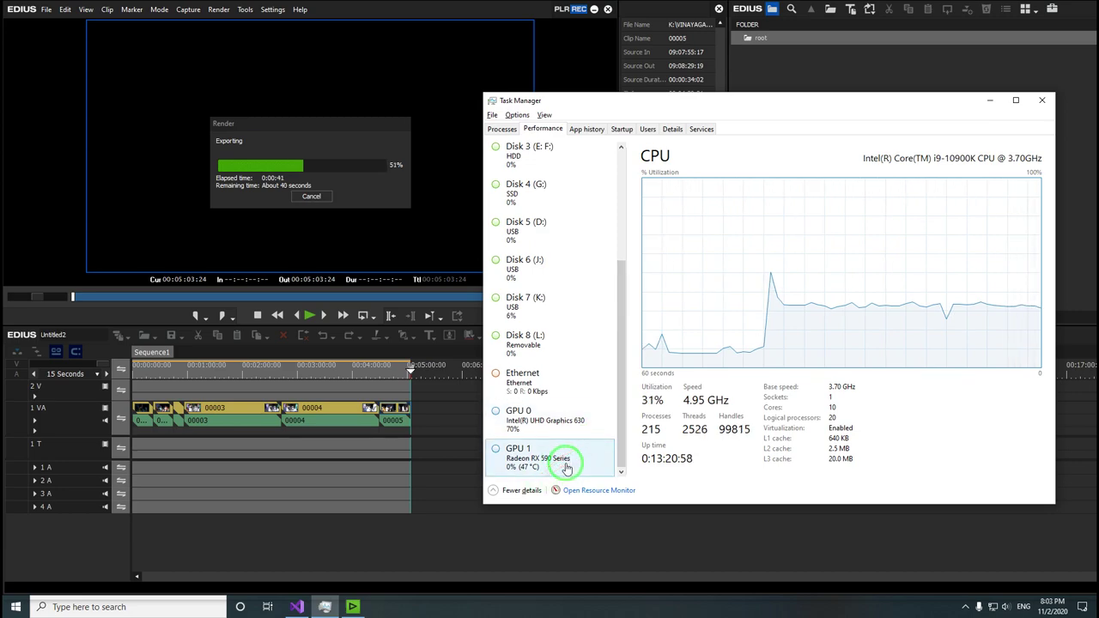
left_click_drag(620, 276, 569, 421)
left_click(588, 428)
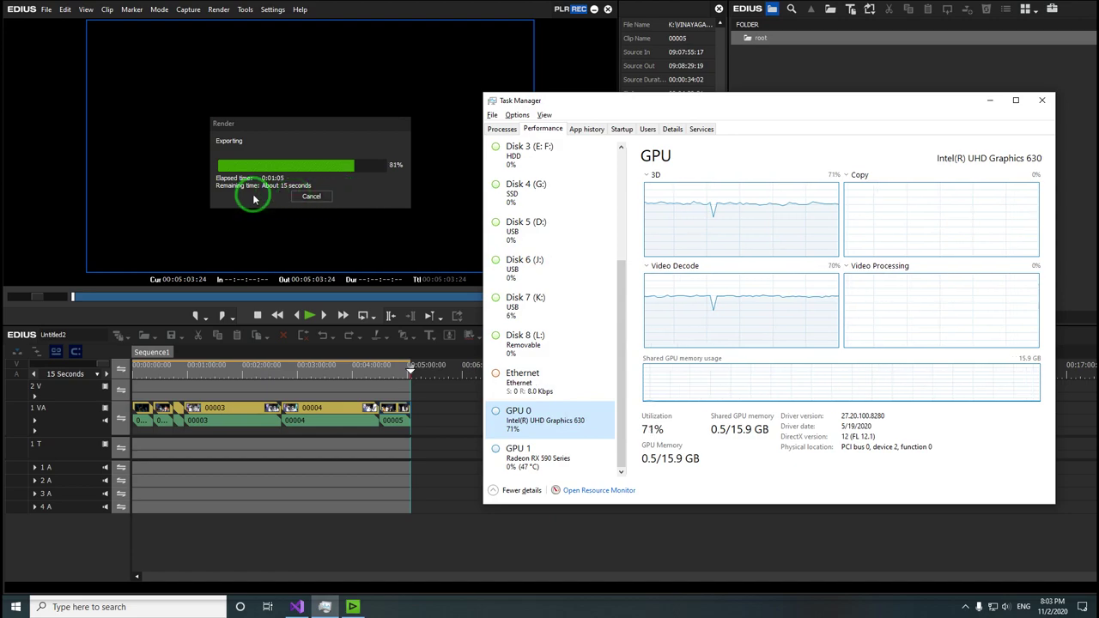
left_click(283, 198)
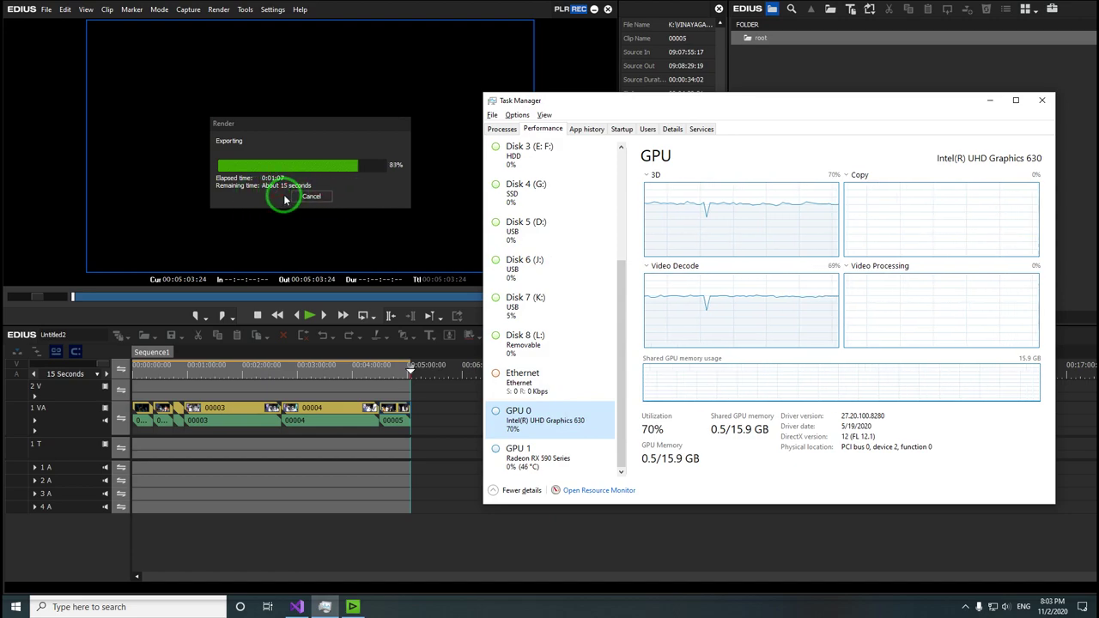